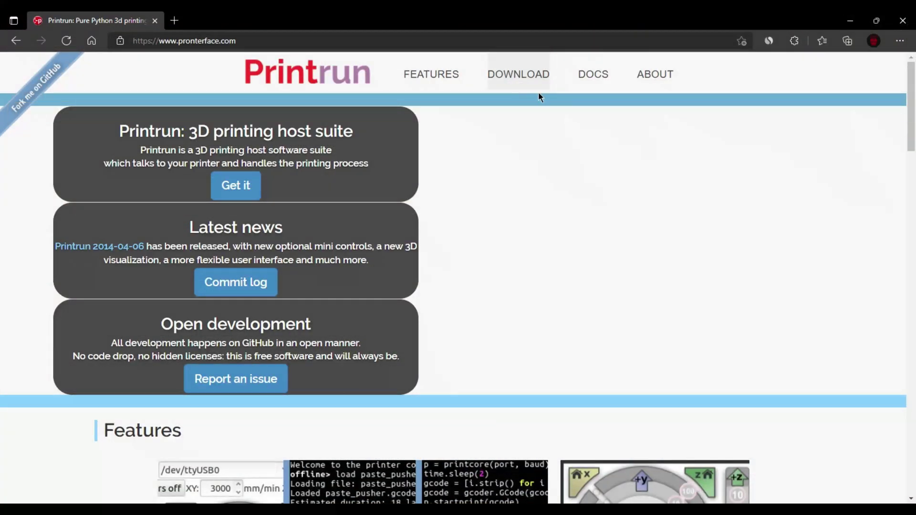
Download Printrun-win-18Nov2017.zip from the Windows & OSX binaries listing and show recent downloads
click(528, 79)
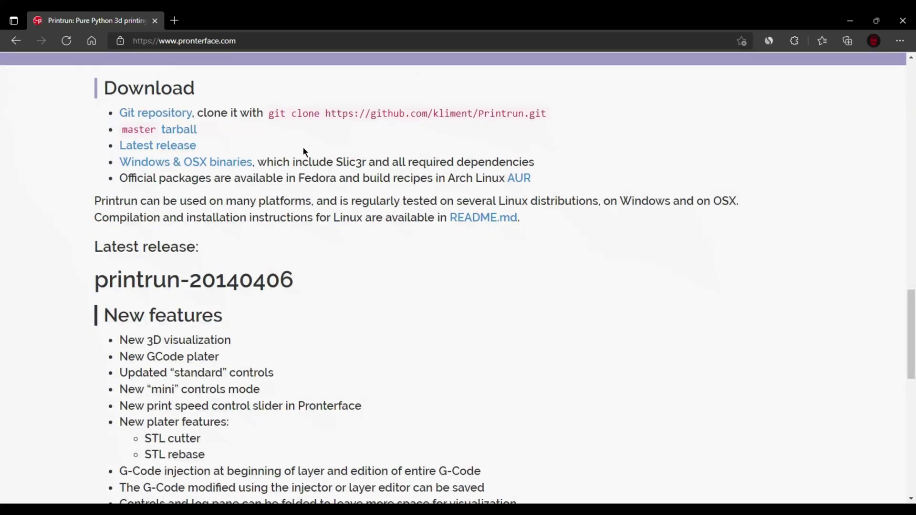
click(221, 165)
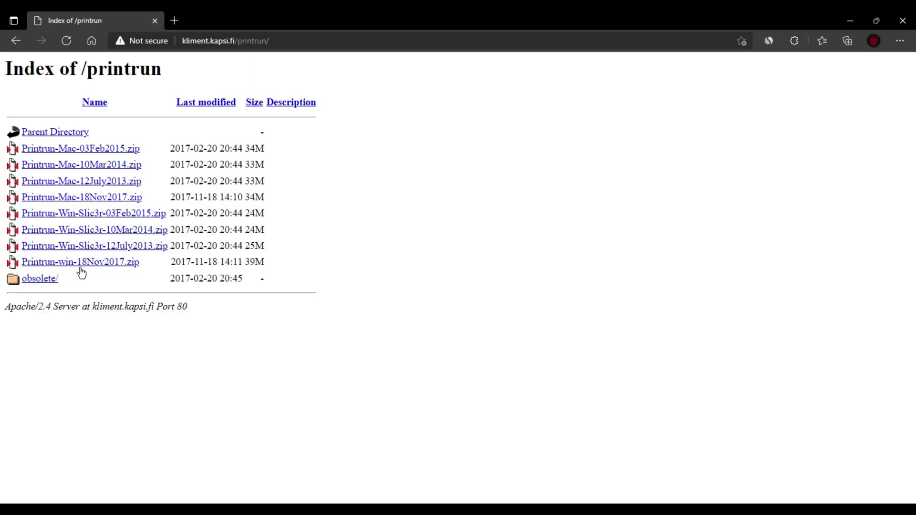
click(116, 266)
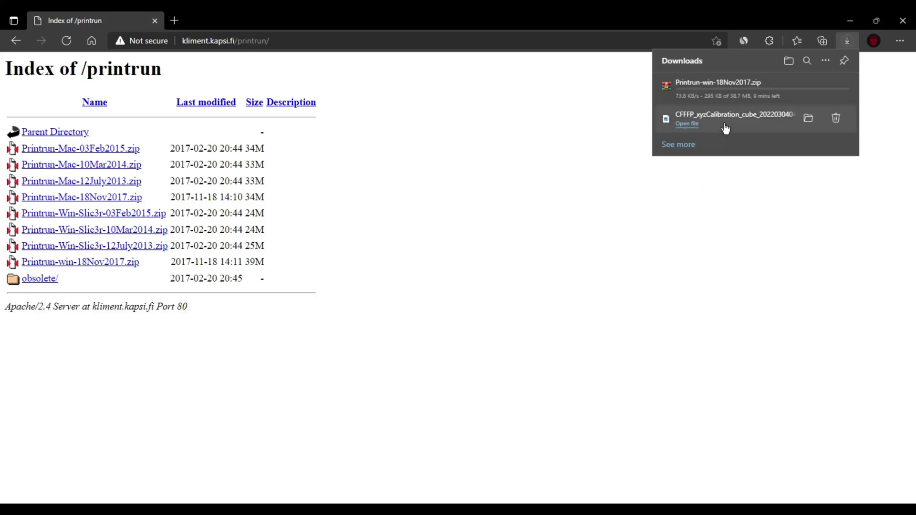
mouse_move(747, 94)
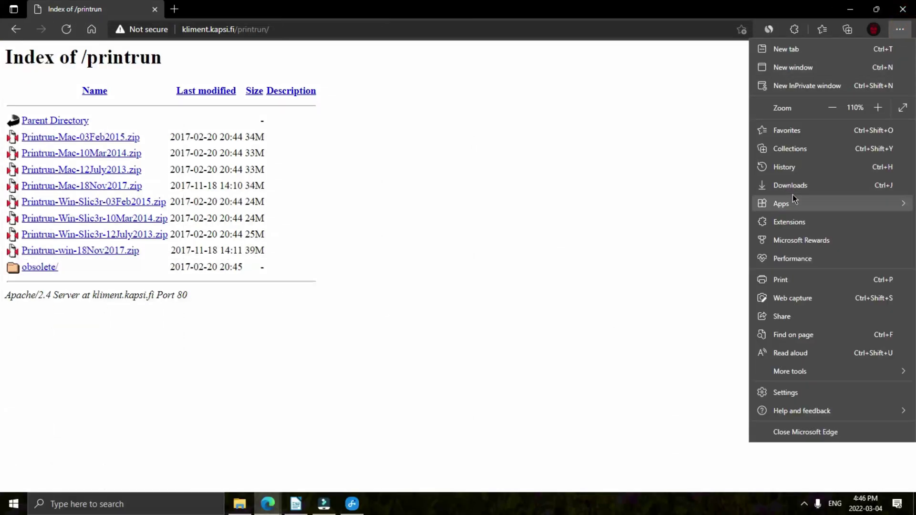
click(789, 185)
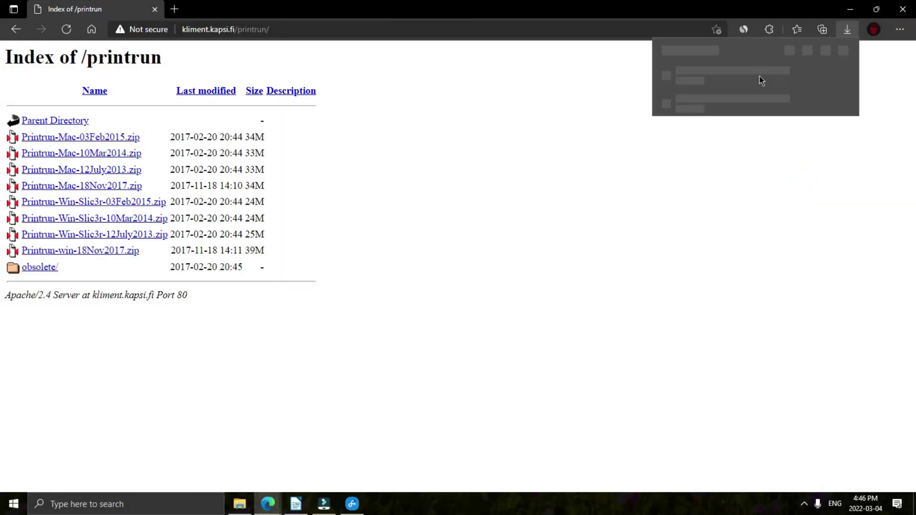
Open the Printrun archive in WinRAR and extract the Printrun-win-18Nov2017 folder to the Desktop
click(690, 83)
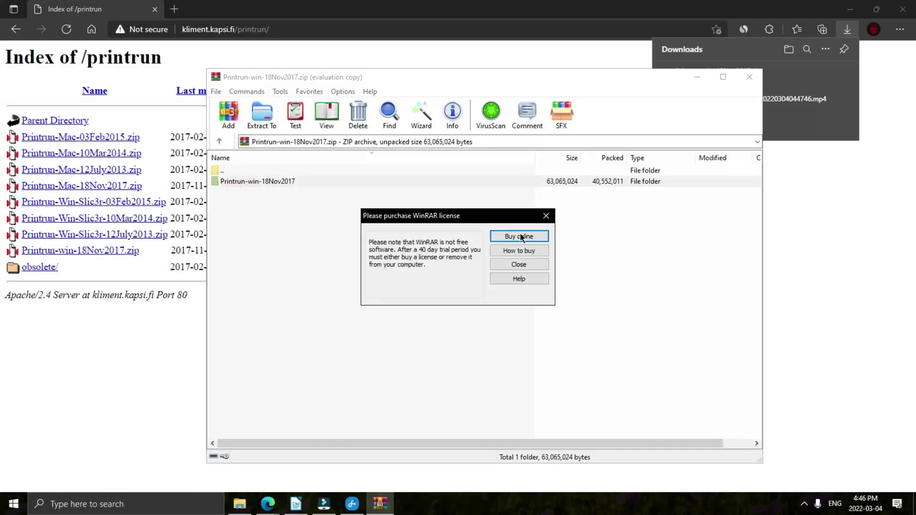
click(519, 264)
double_click(281, 183)
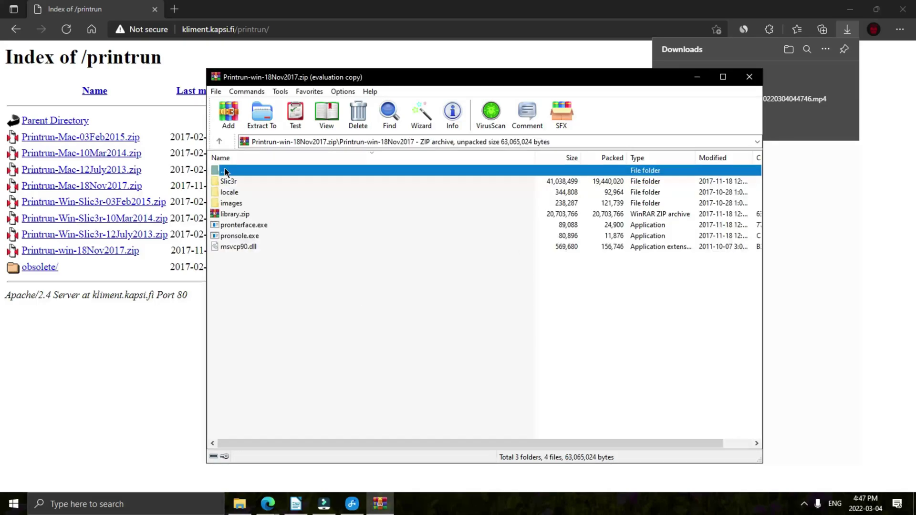
double_click(226, 170)
click(260, 117)
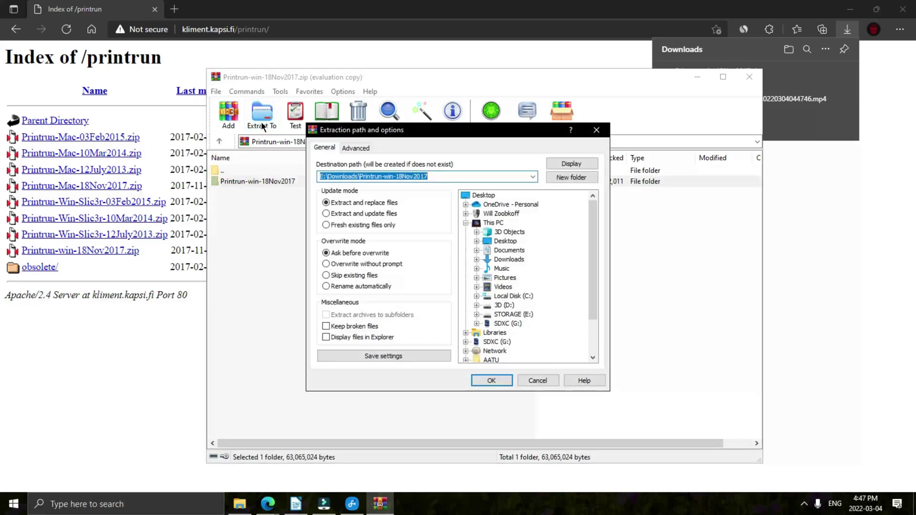
click(482, 195)
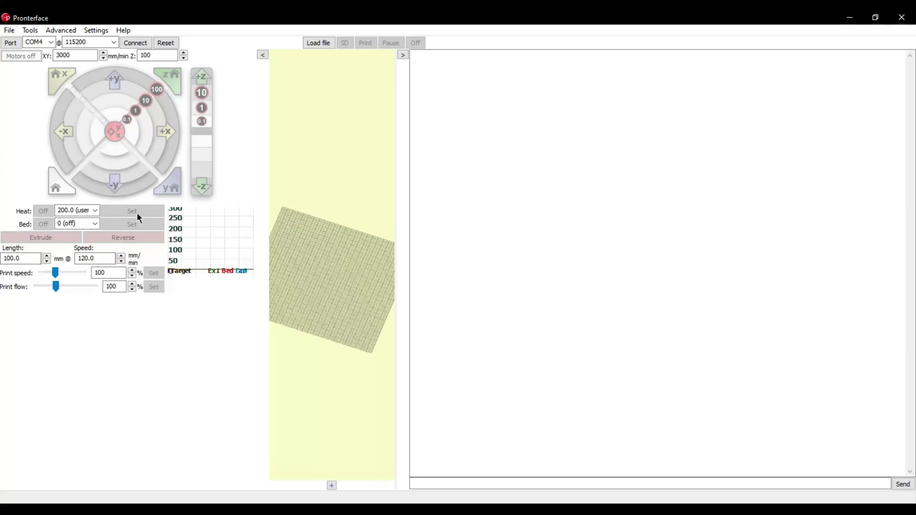
Keep the port at COM4 with 115200 baud and connect to the printer
click(114, 42)
click(114, 42)
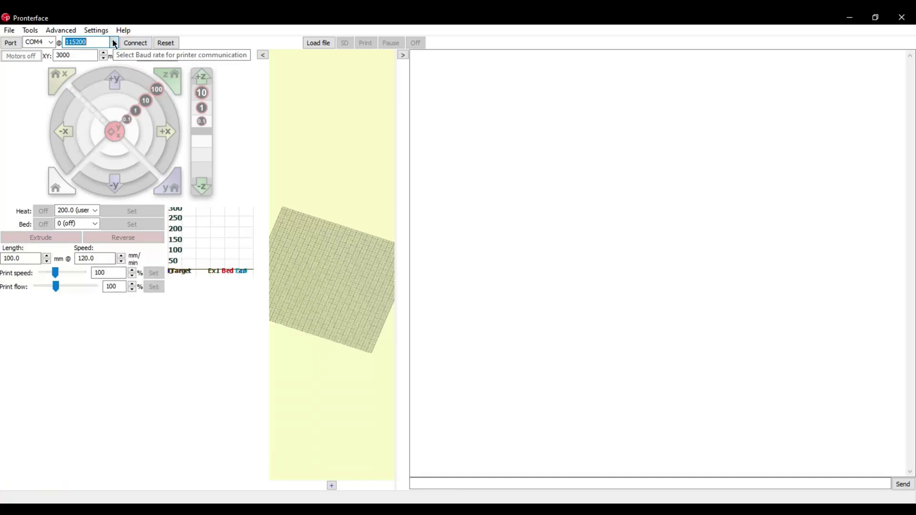
click(416, 76)
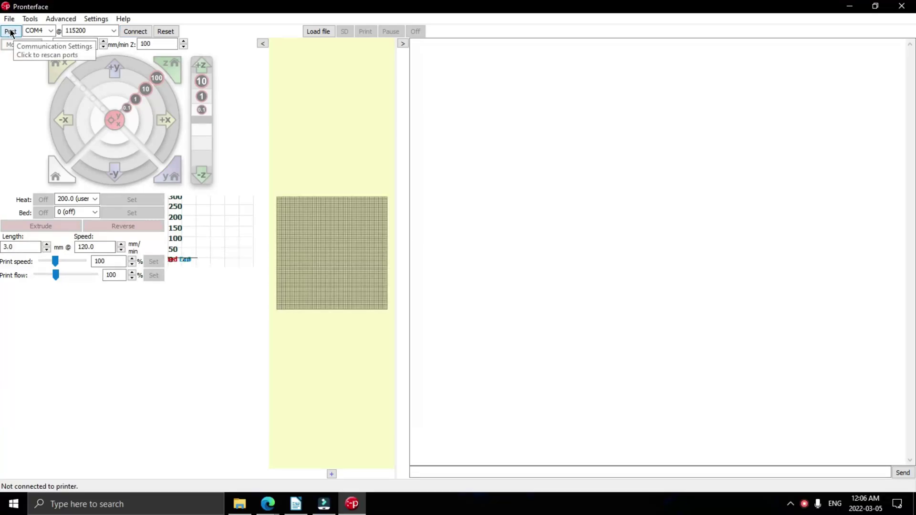
Connect and send M503 to list stored settings, including M92 X80.00 Y100.00 Z400.00 E415.00
click(135, 32)
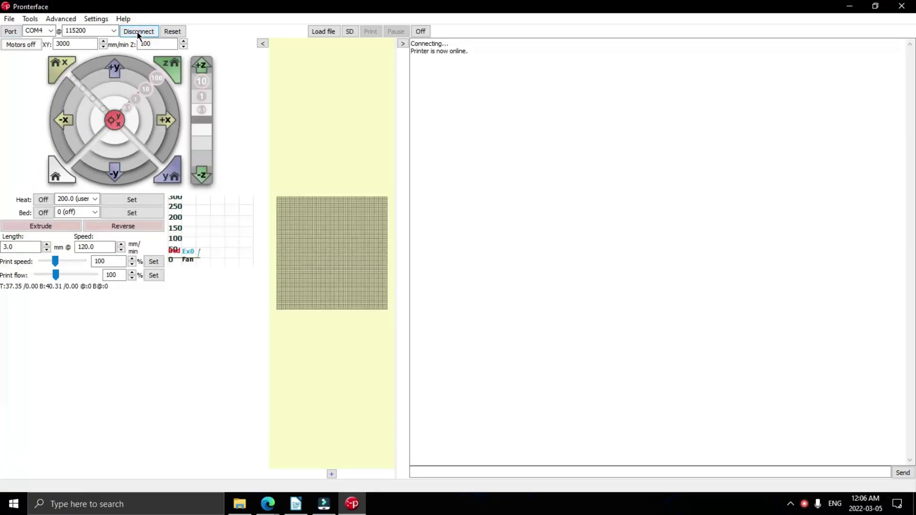
click(519, 469)
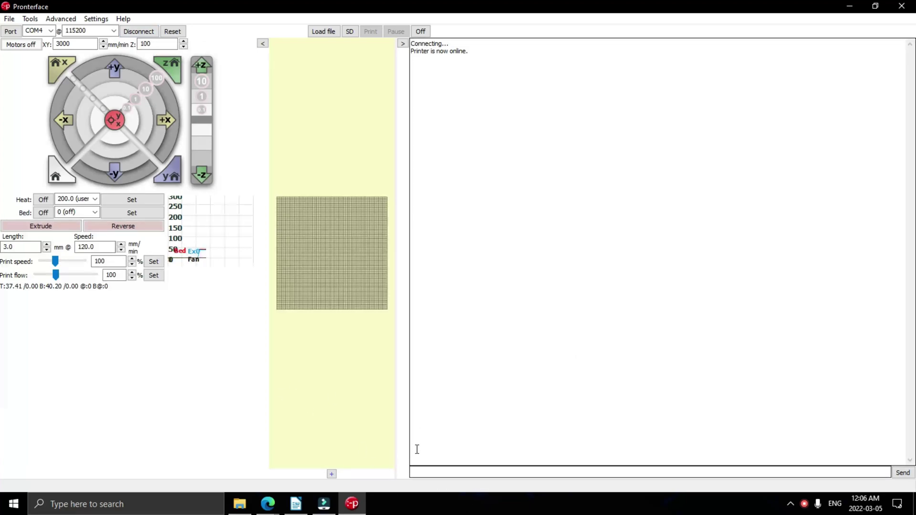
click(420, 470)
text(m50)
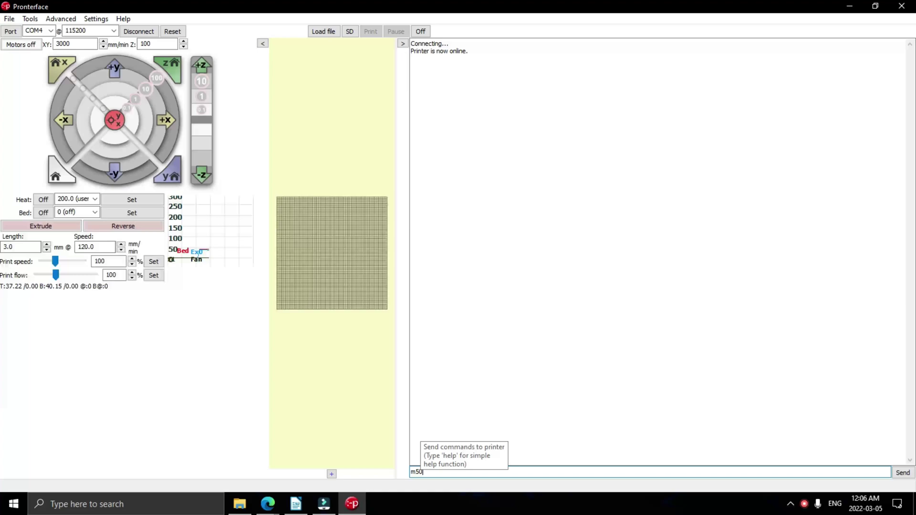
text(3)
key(Return)
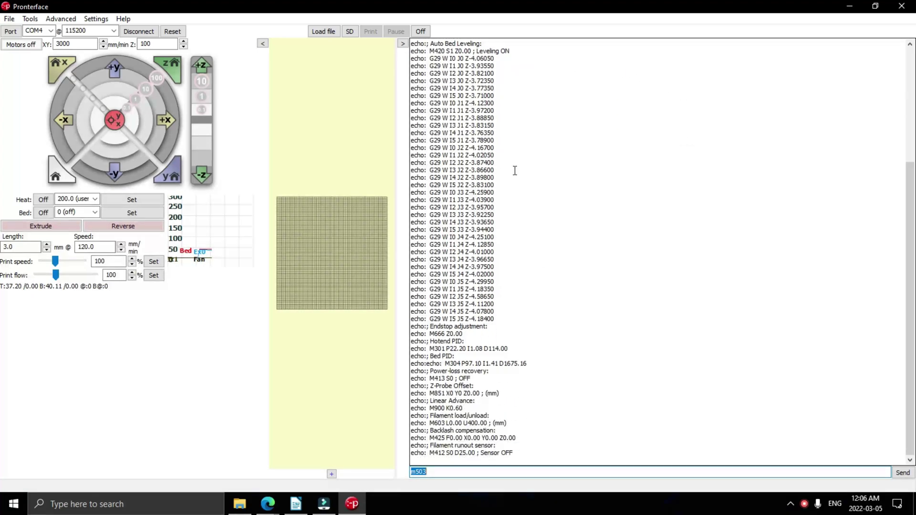
scroll(487, 238, up, 8)
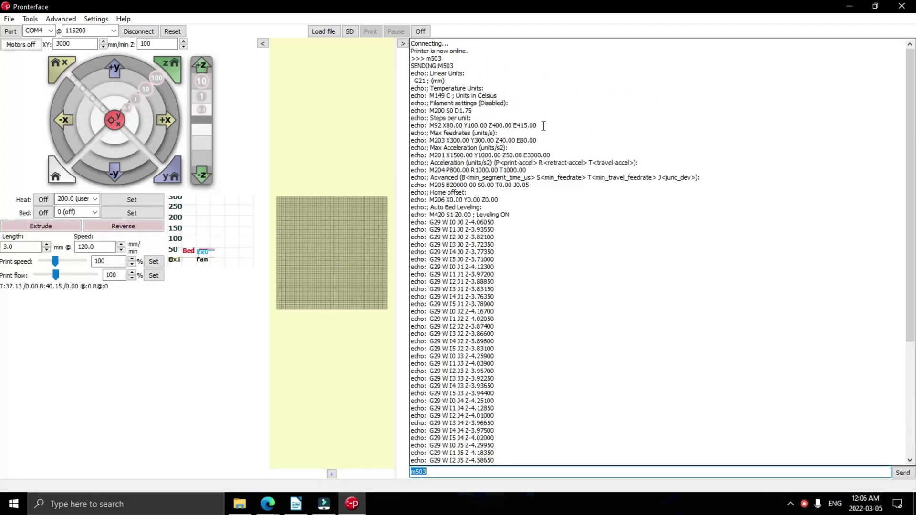
drag(543, 126, 409, 126)
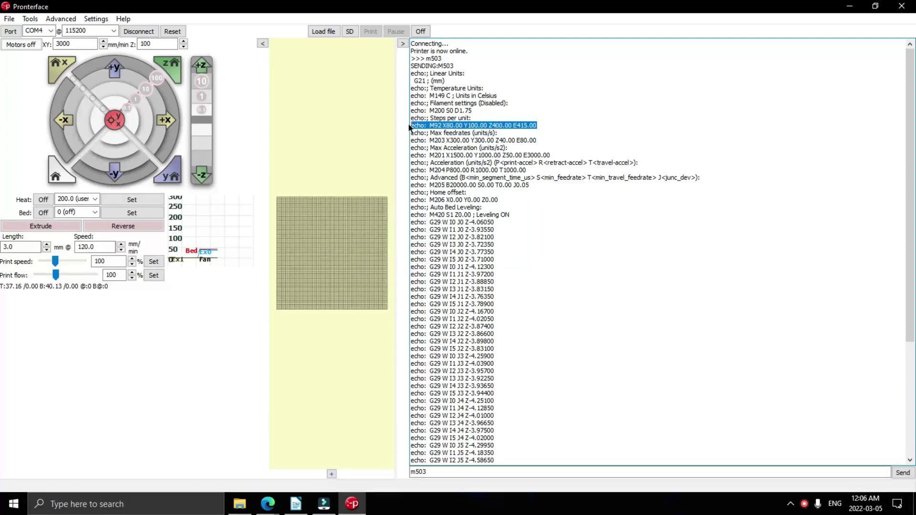
click(414, 138)
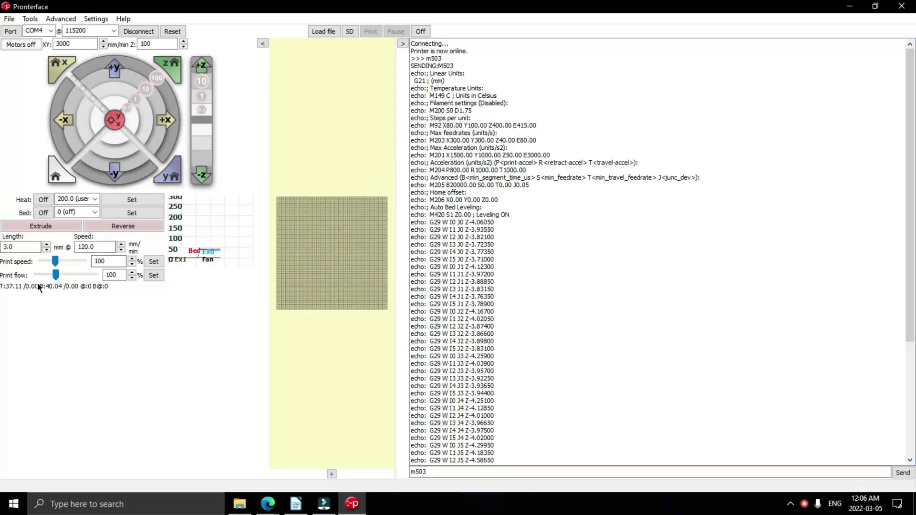
Set extrusion length to 100 mm, heat the hotend to 200 °C, and extrude the filament
double_click(19, 247)
text(100)
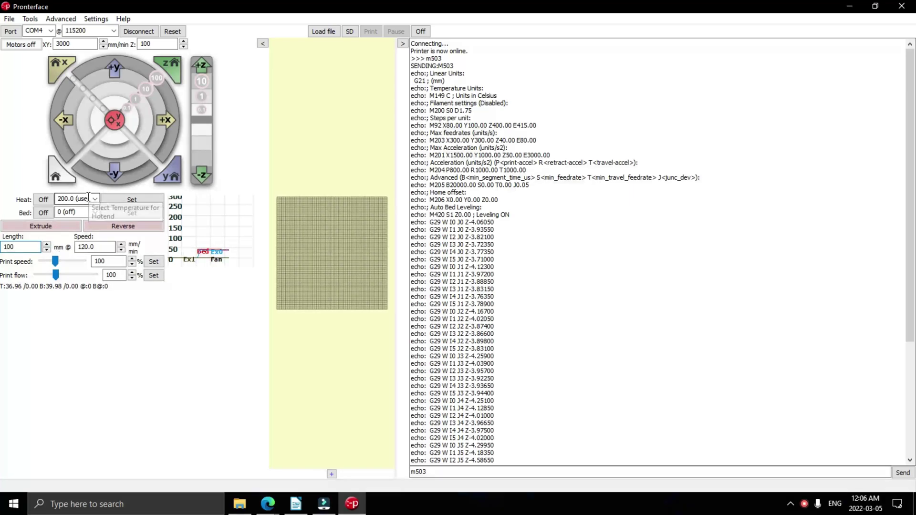
click(119, 199)
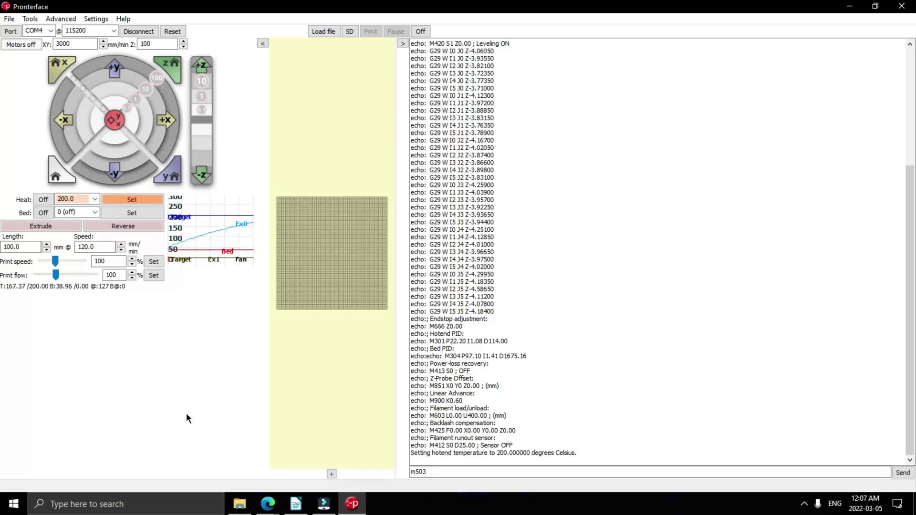
click(424, 472)
text(m503)
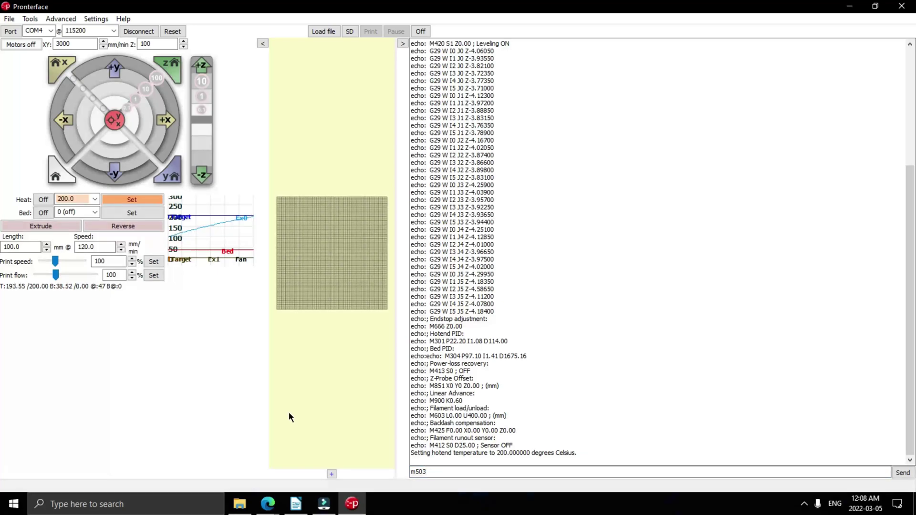
click(42, 227)
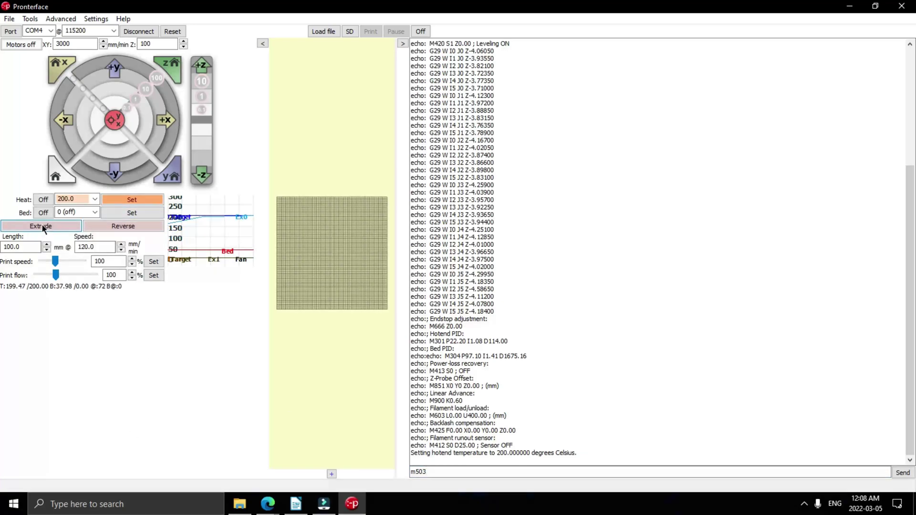
click(42, 227)
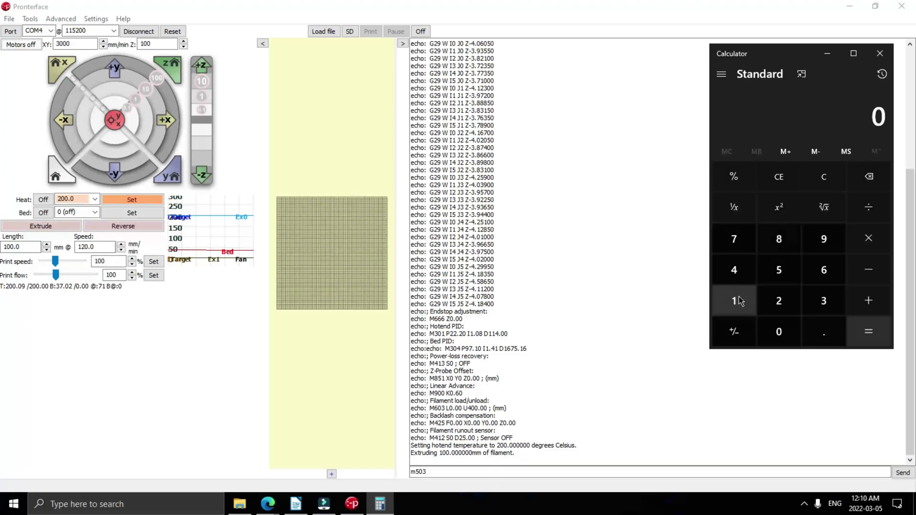
Divide 100 by 98 in Calculator to get the 1.020408163265306 correction factor
click(733, 301)
click(778, 331)
click(778, 332)
click(874, 209)
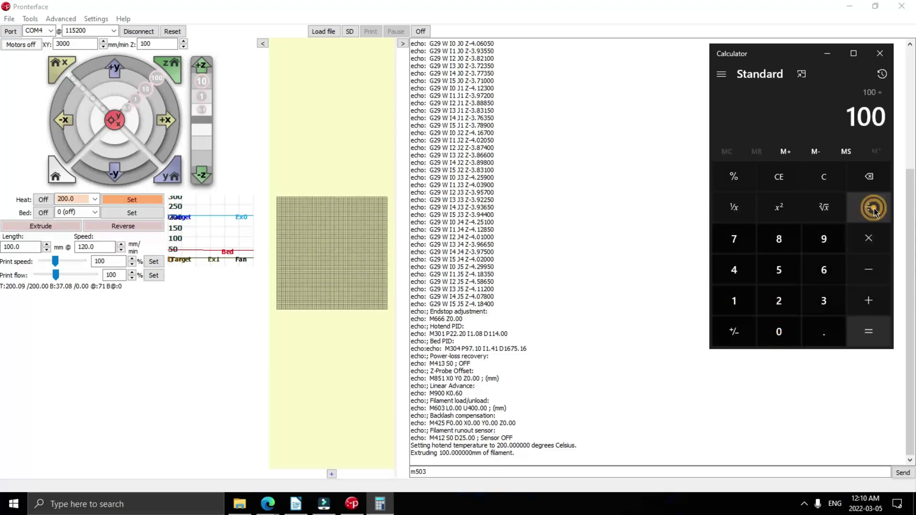
click(826, 247)
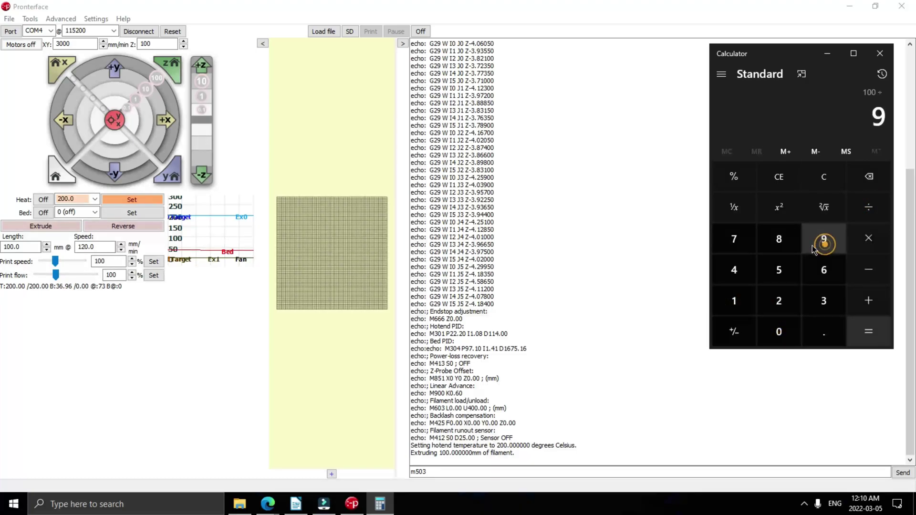
click(783, 244)
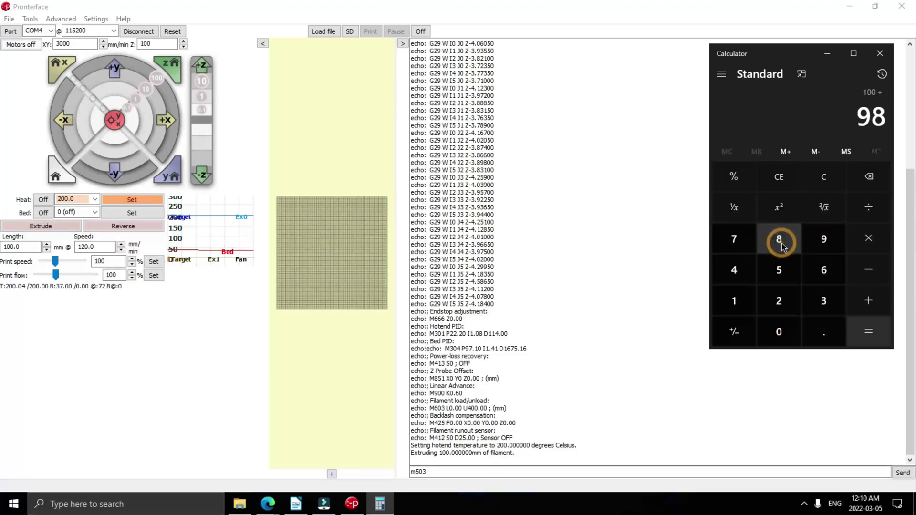
click(861, 244)
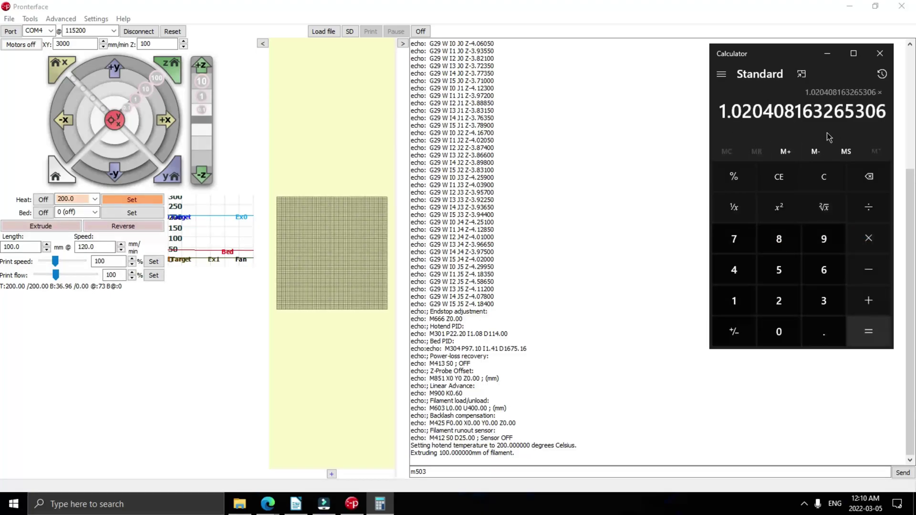
Multiply the correction factor by 415 to get the corrected E-steps 423.469387755102
scroll(478, 259, up, 4)
scroll(478, 259, up, 4)
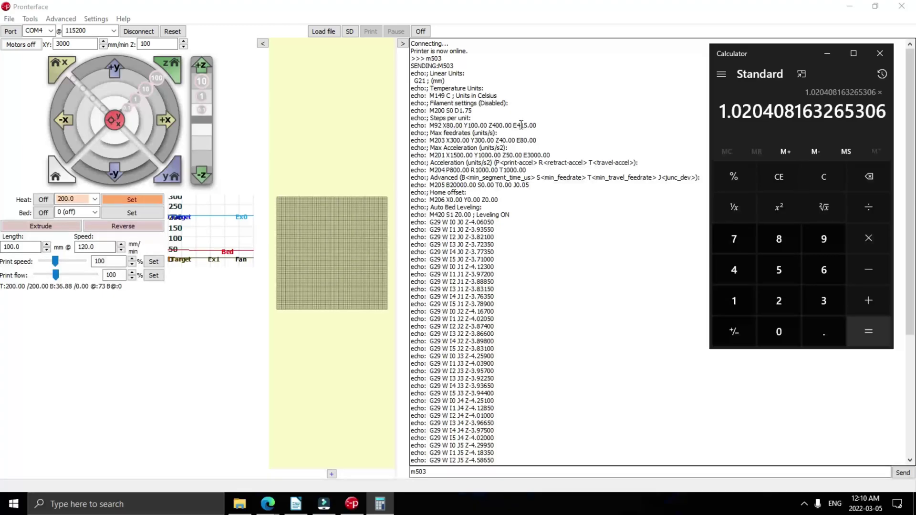
click(734, 269)
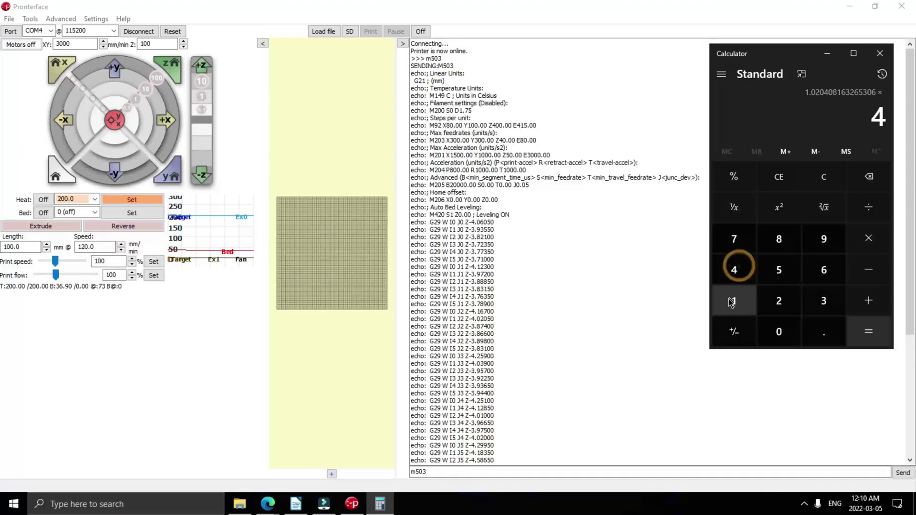
click(731, 301)
click(775, 268)
click(870, 329)
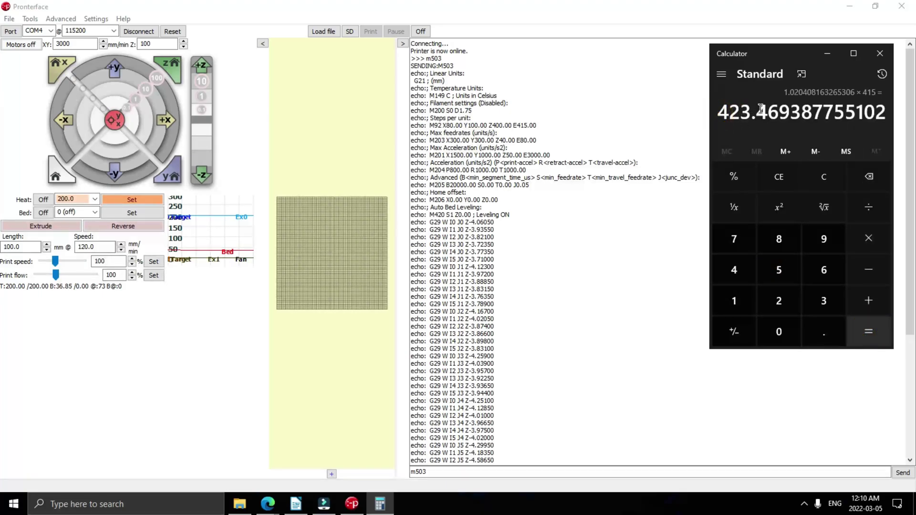
scroll(548, 319, down, 5)
scroll(548, 320, down, 3)
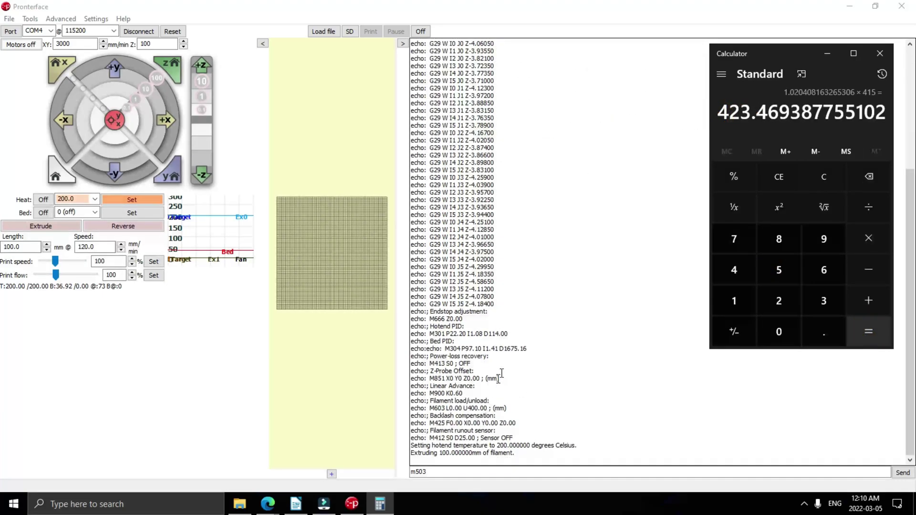
Send M92 E423 to the printer and save it to EEPROM with M500
click(436, 470)
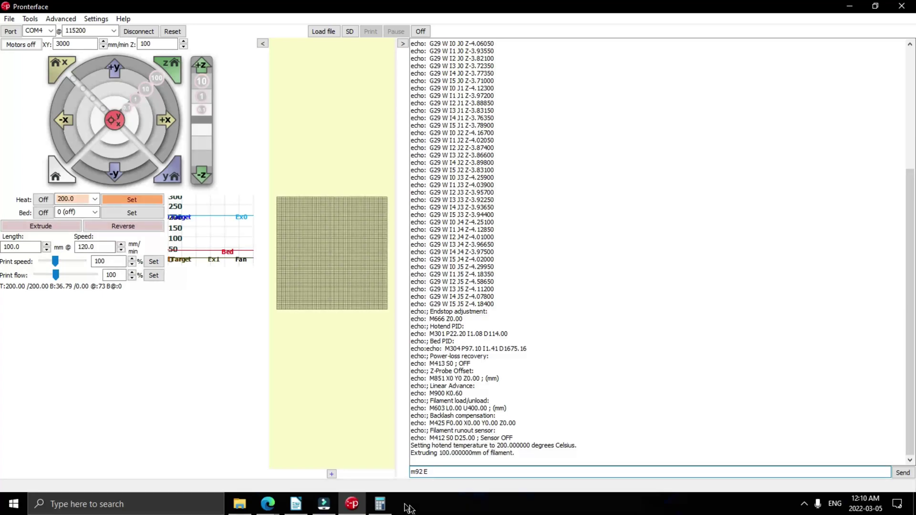
click(380, 503)
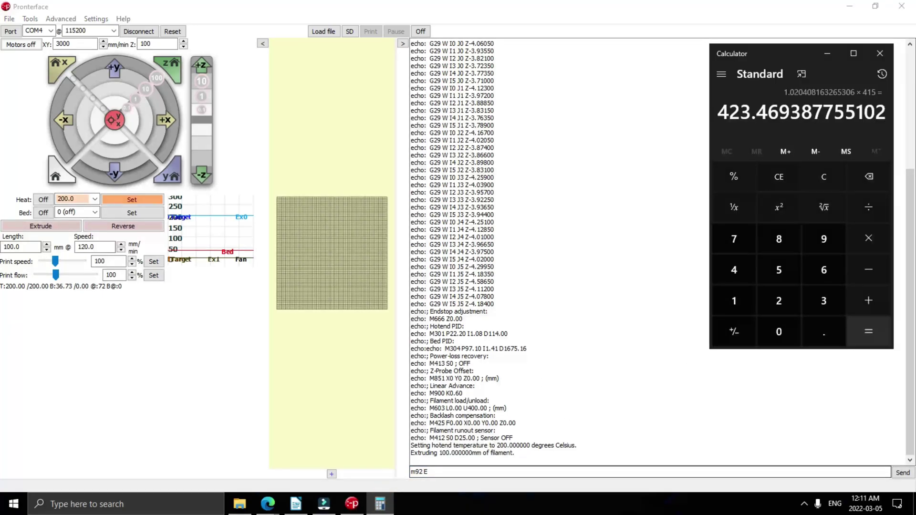
click(436, 472)
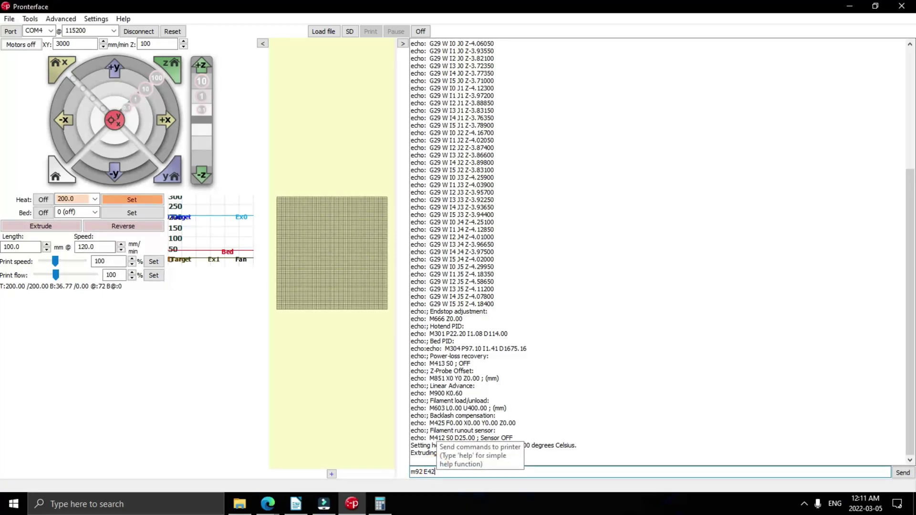
key(Return)
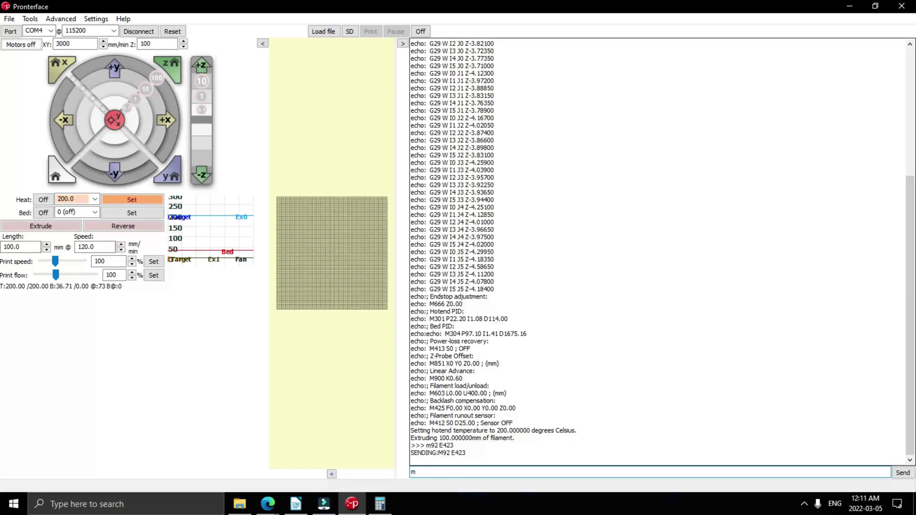
key(Return)
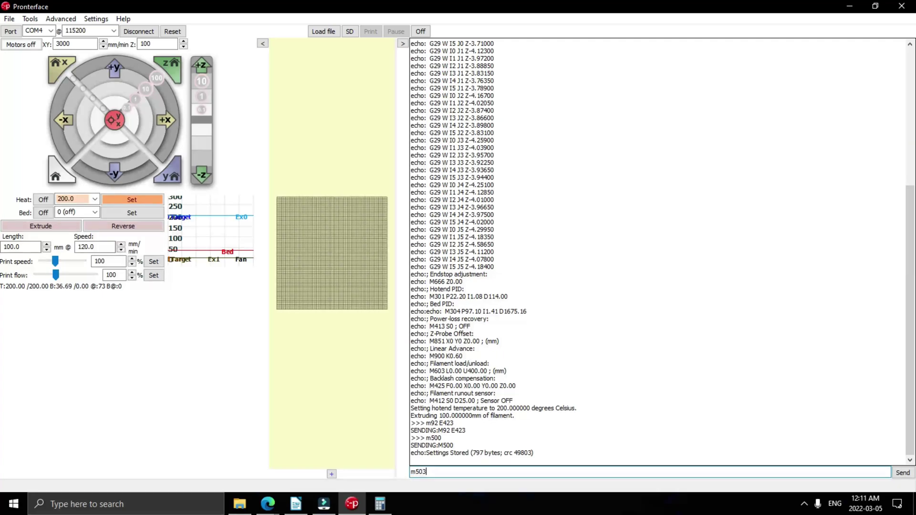
Run M503 and confirm the M92 line now reads E423.00
text(m503)
key(Return)
scroll(595, 176, up, 1)
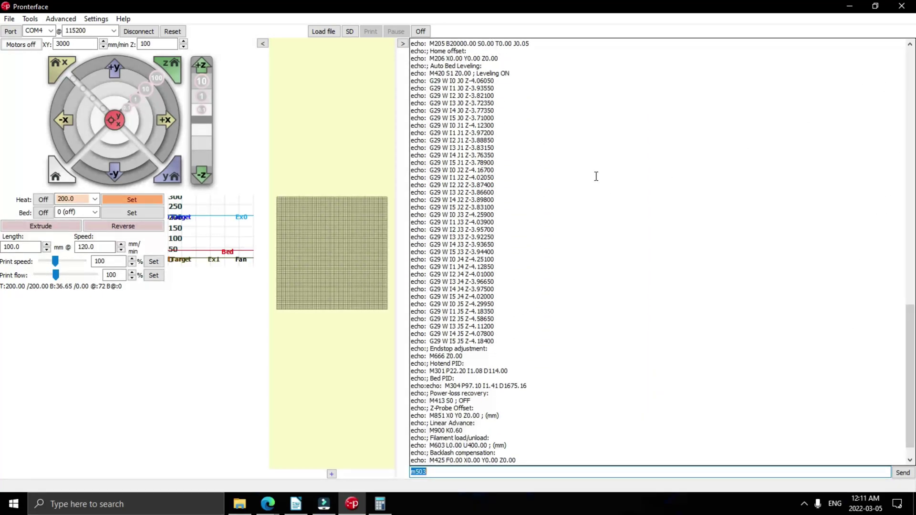
scroll(593, 167, up, 7)
triple_click(509, 146)
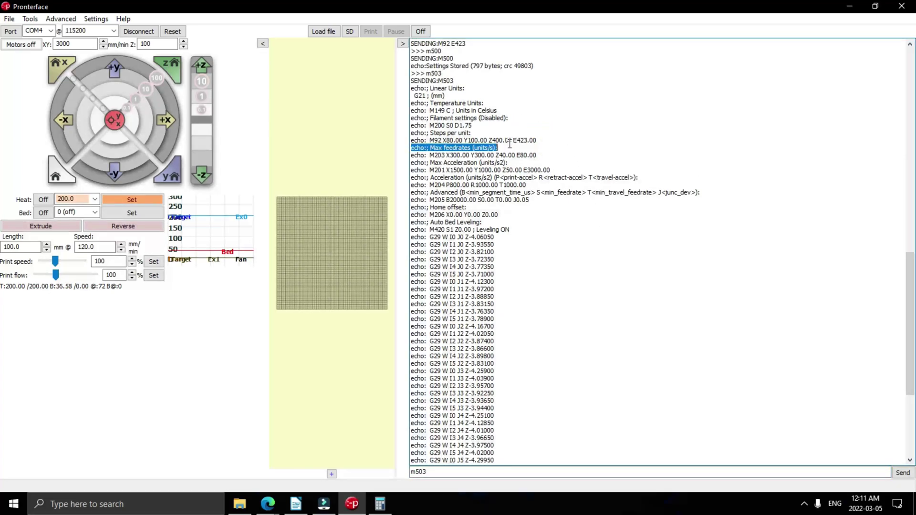
double_click(511, 140)
scroll(527, 229, down, 8)
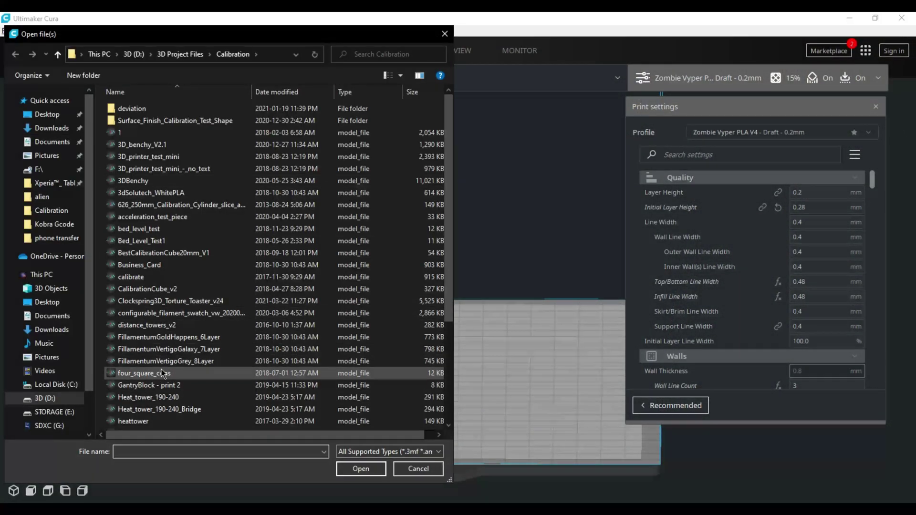
Load the point_8_cube model onto the build plate
scroll(164, 373, down, 4)
click(143, 315)
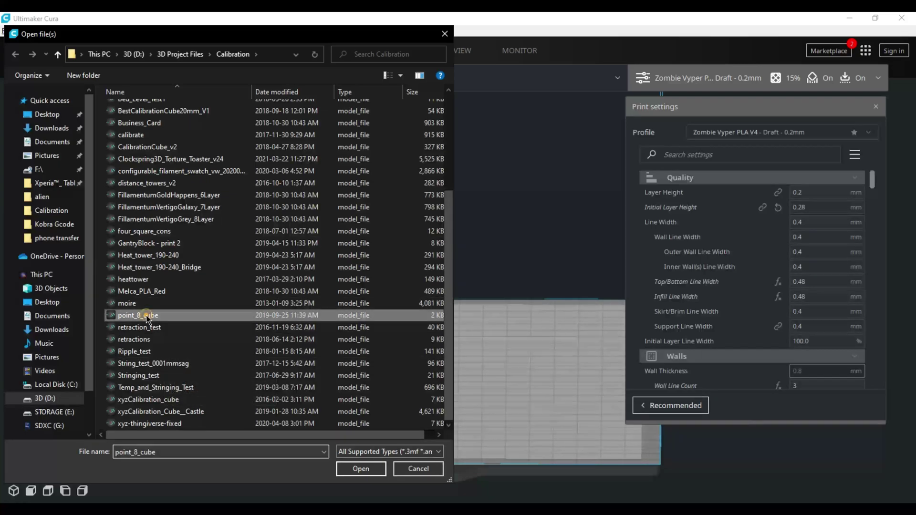
click(361, 469)
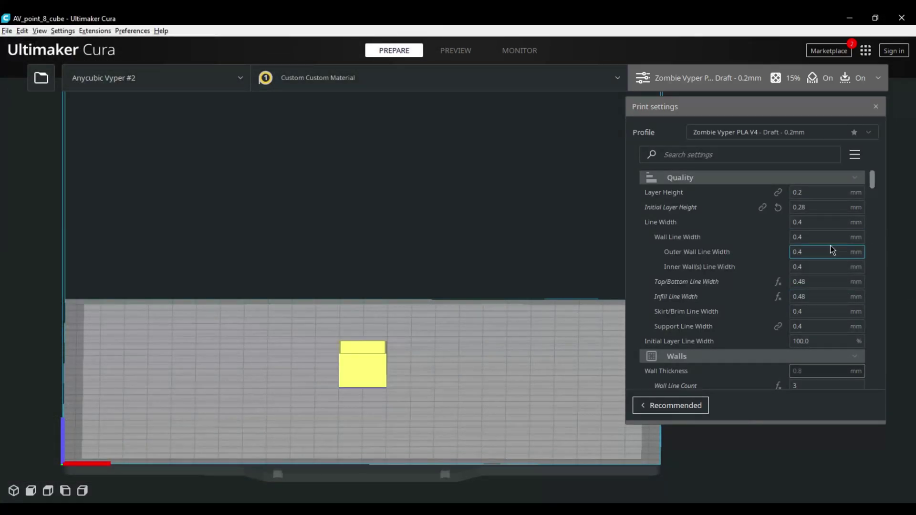
Set Flow, Top/Bottom, Infill, Support and Initial Layer Flow all to 100%
scroll(830, 246, down, 3)
scroll(794, 244, down, 10)
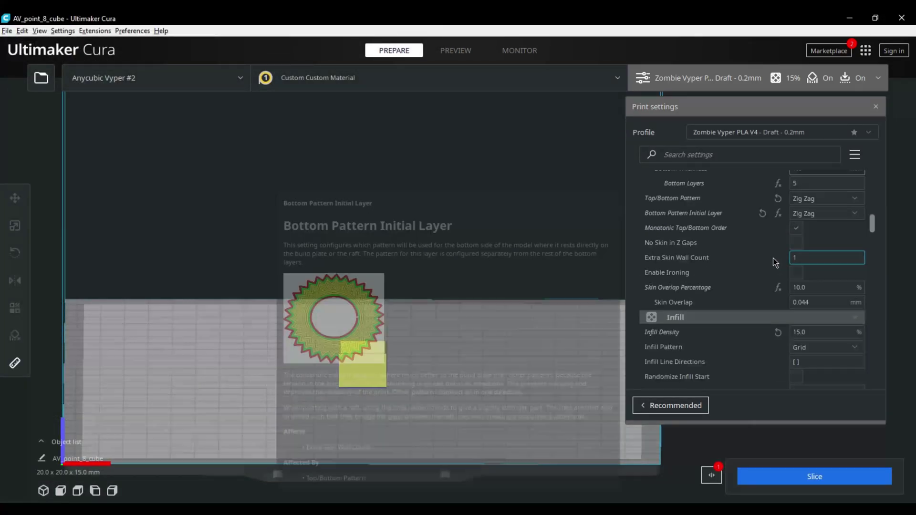
scroll(773, 262, down, 3)
scroll(776, 261, down, 3)
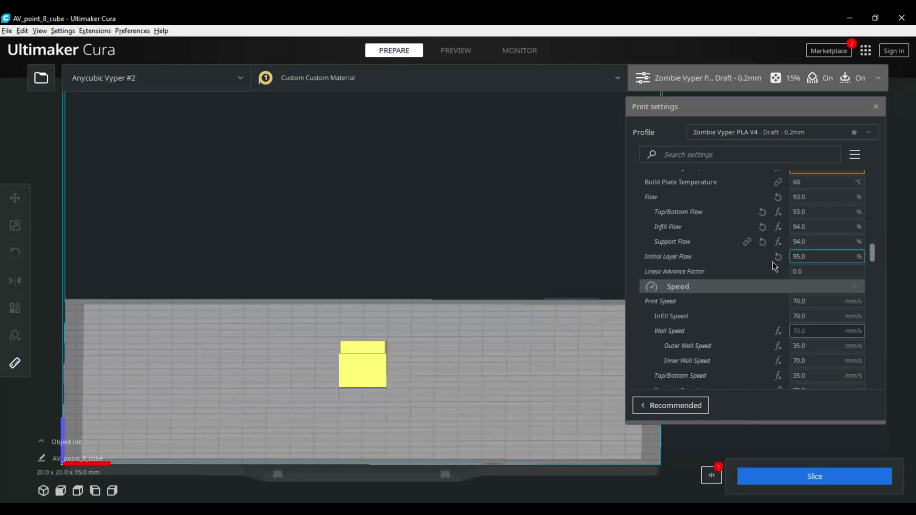
click(828, 197)
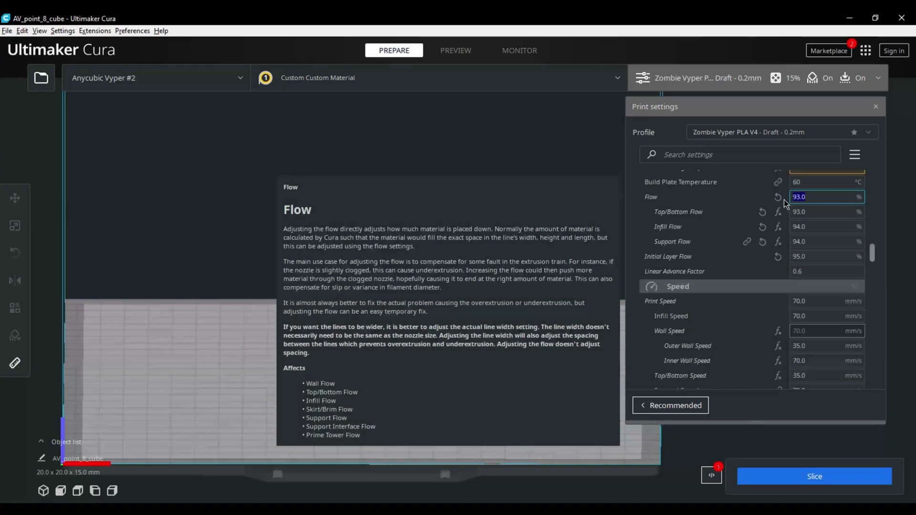
text(100)
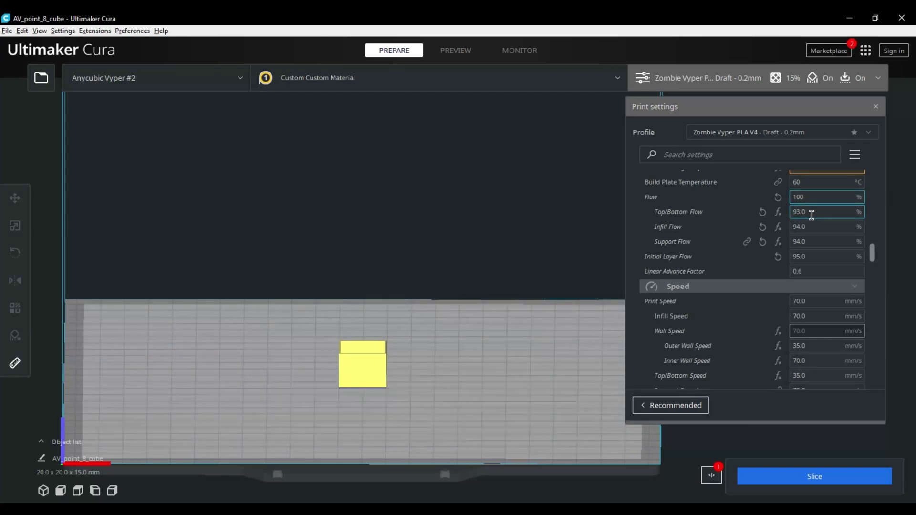
click(809, 212)
text(100)
click(814, 227)
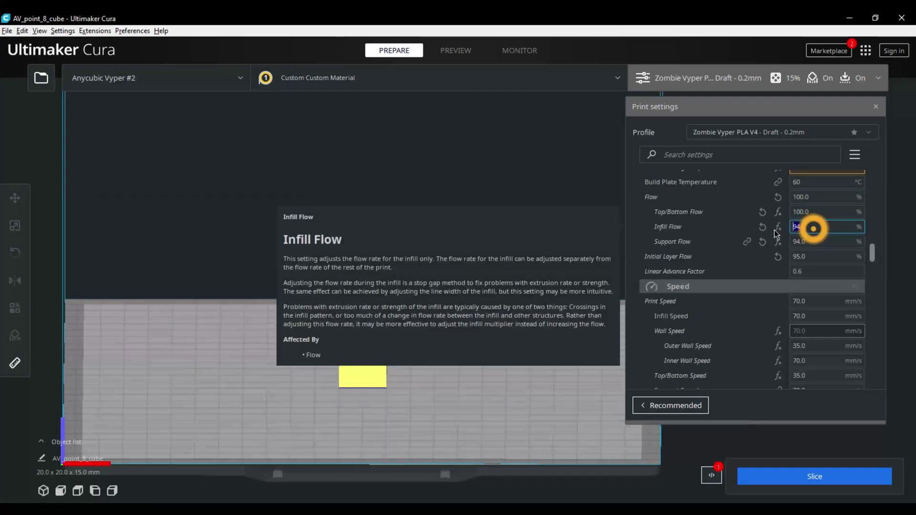
text(100)
click(814, 241)
text(100)
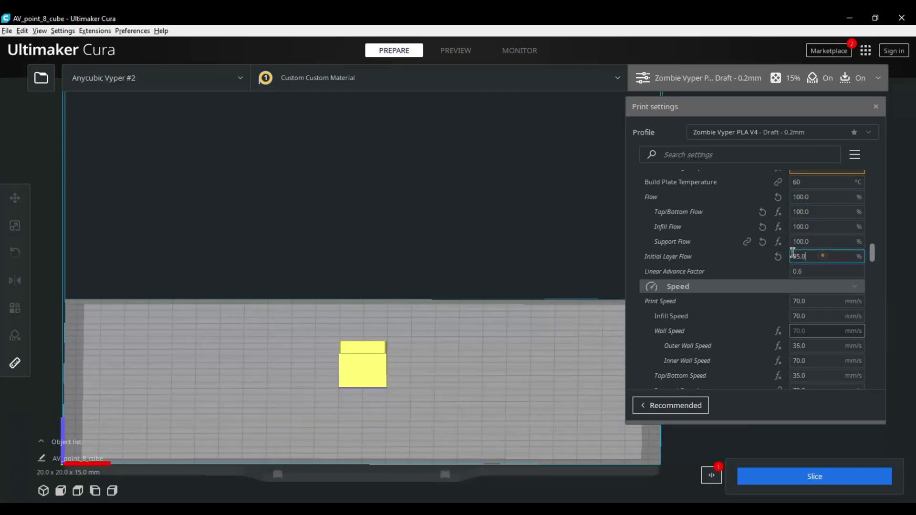
click(814, 257)
text(100)
Slice the model and save AV_point_8_cube.gcode, overwriting the existing file
click(815, 479)
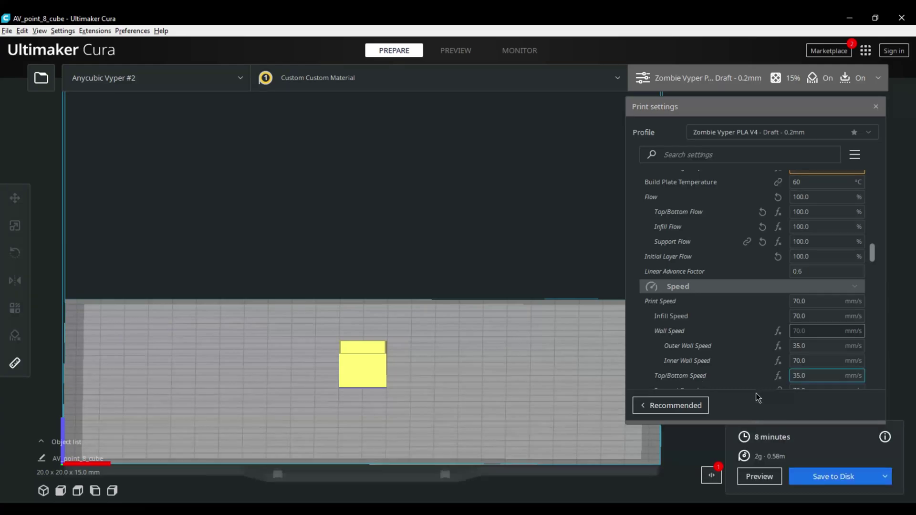
click(825, 476)
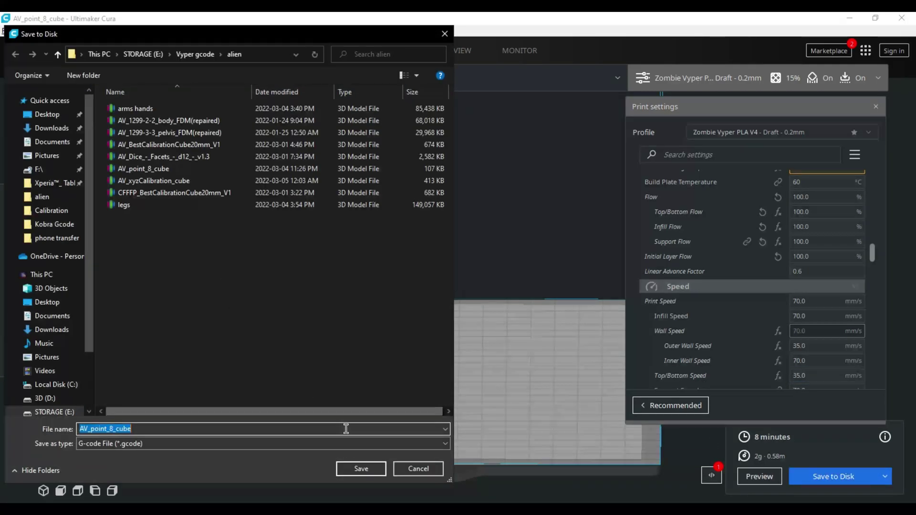
click(361, 468)
click(521, 270)
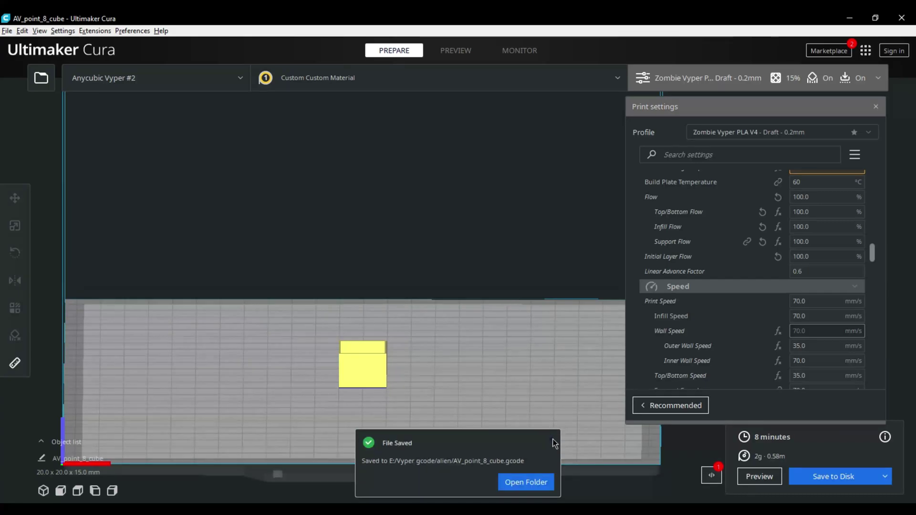
click(553, 443)
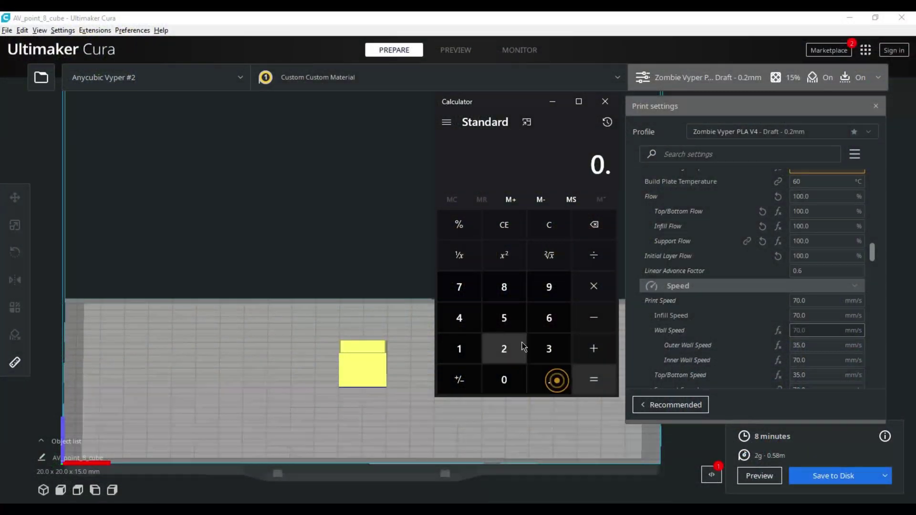
Calculate 0.8 ÷ 0.85 in Calculator to get the flow correction ratio
click(504, 287)
click(503, 380)
click(593, 255)
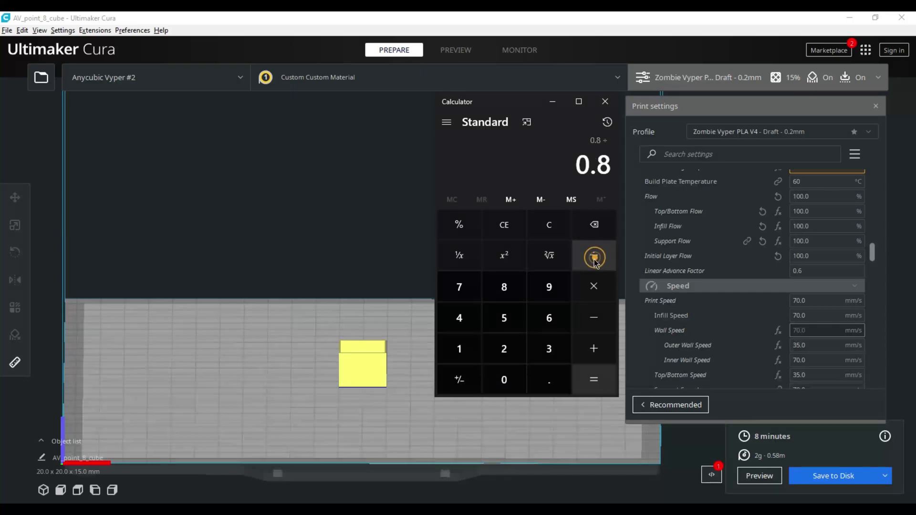
click(551, 380)
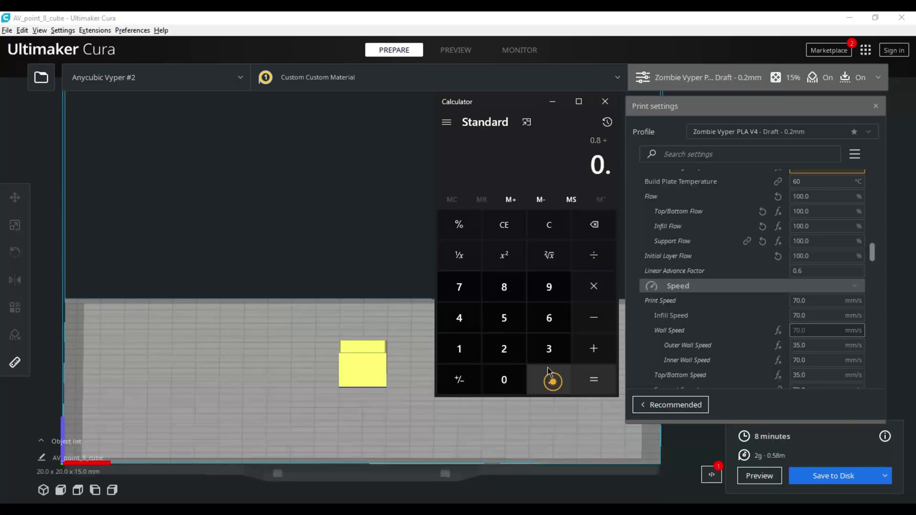
click(502, 287)
click(504, 324)
click(594, 379)
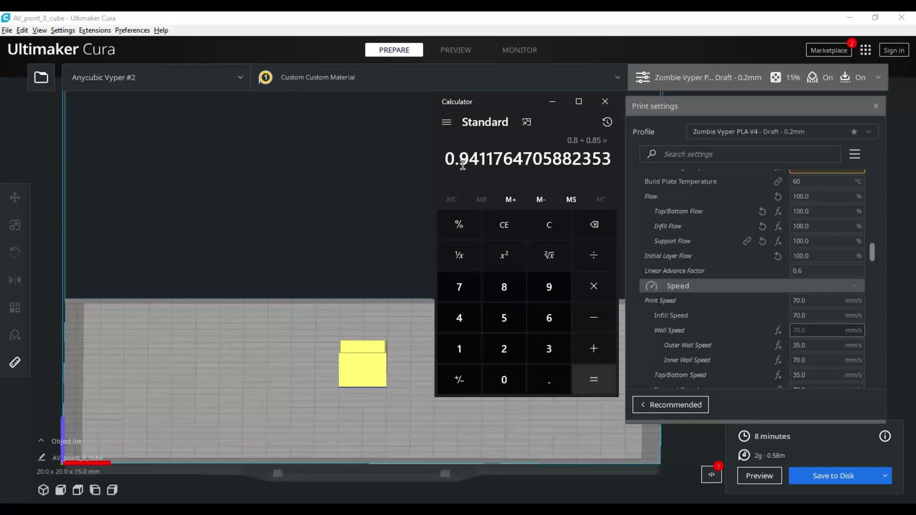
click(605, 101)
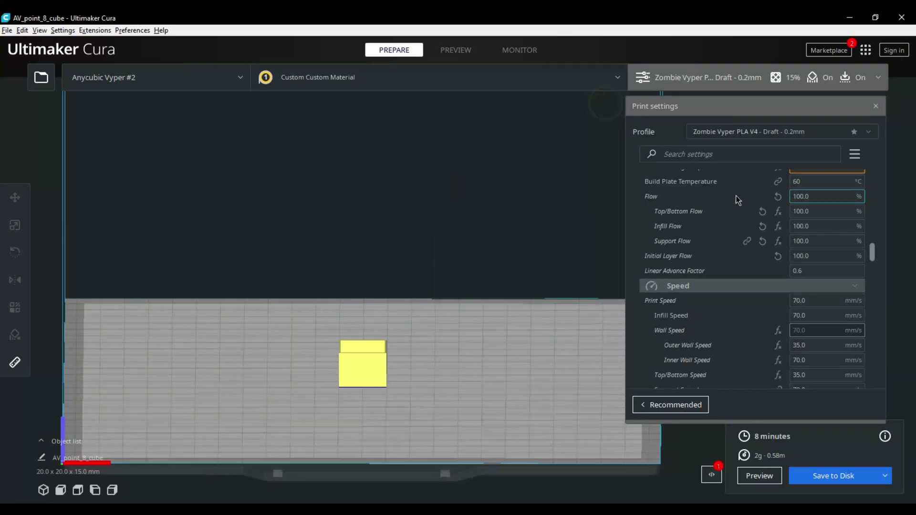
Enter 94% for Flow, Infill and Support Flow and 95% for Initial Layer Flow
click(822, 197)
double_click(820, 196)
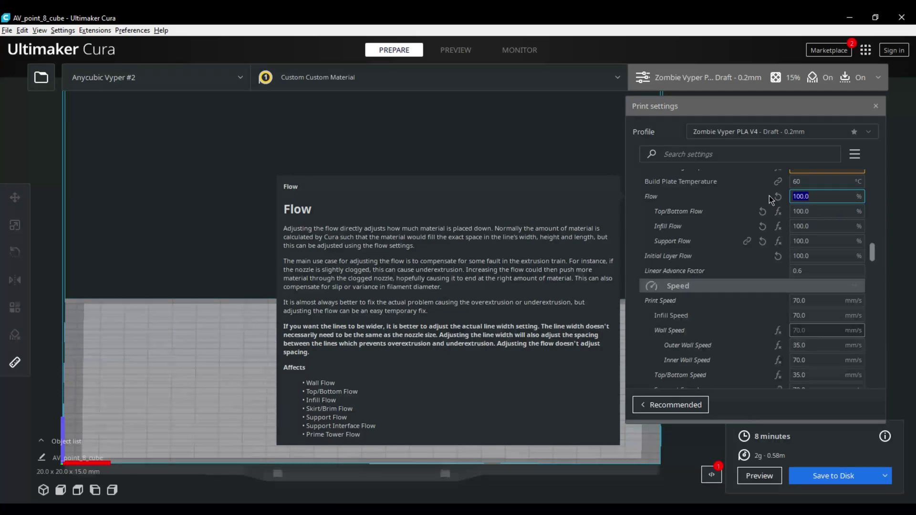
text(94)
key(Tab)
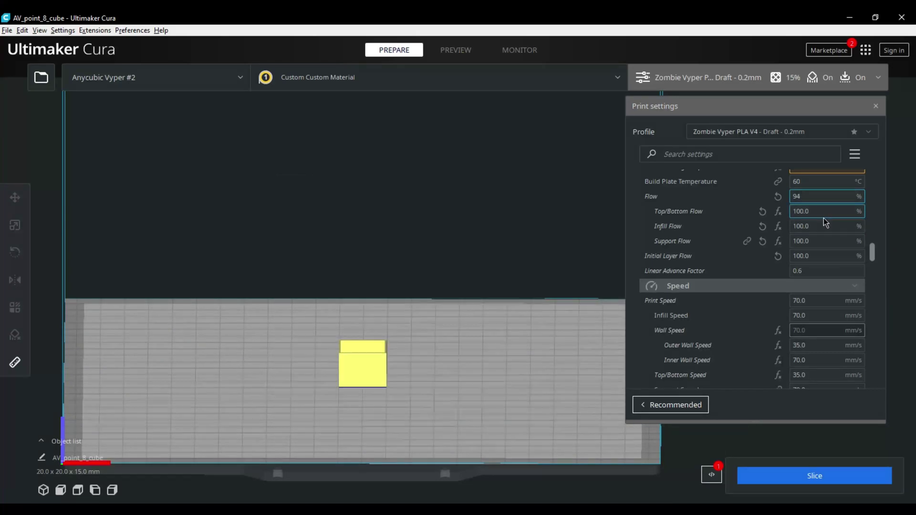
text(94)
double_click(815, 227)
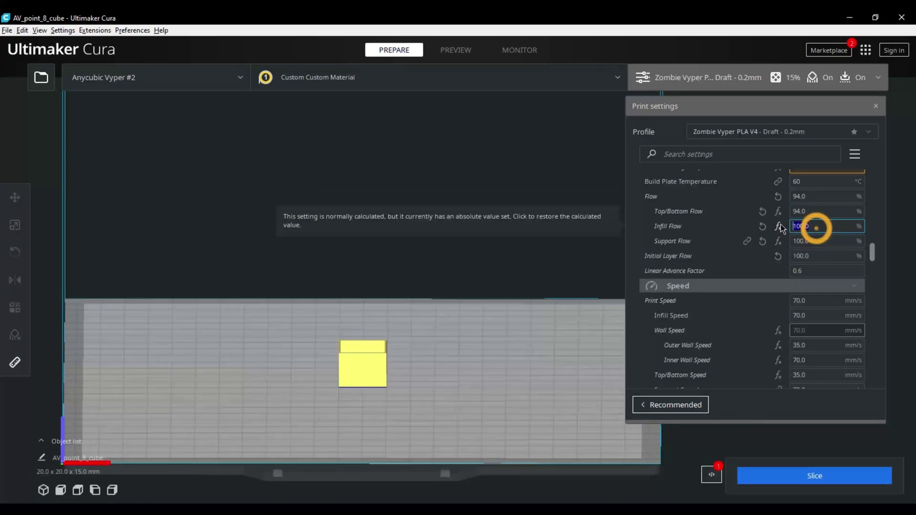
text(94)
double_click(814, 240)
text(94)
double_click(814, 256)
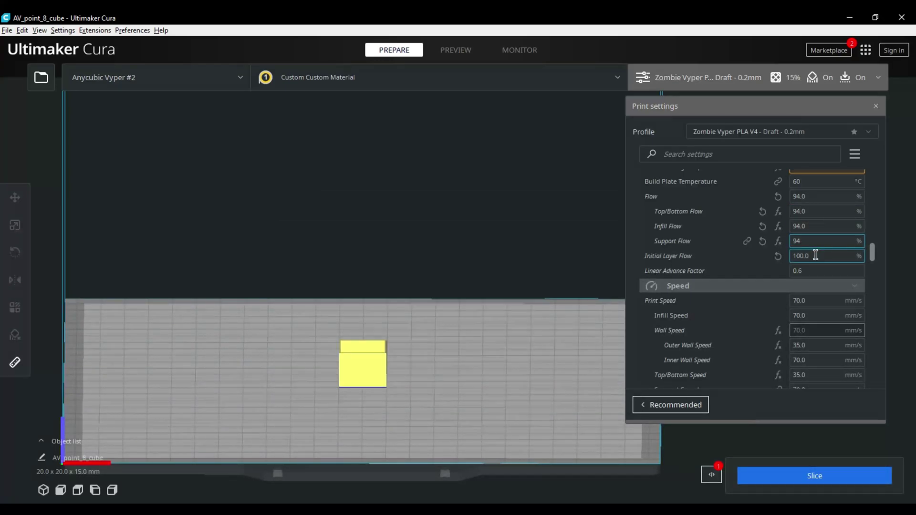
text(494)
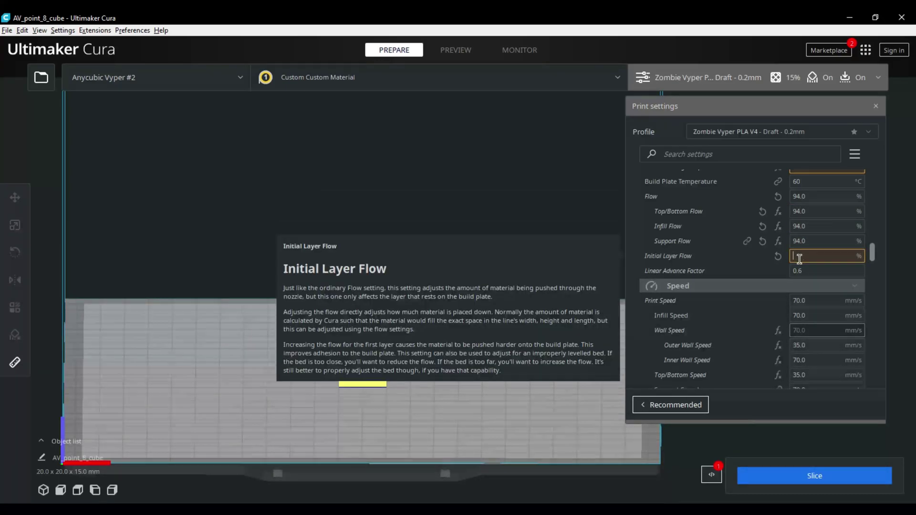
text(94)
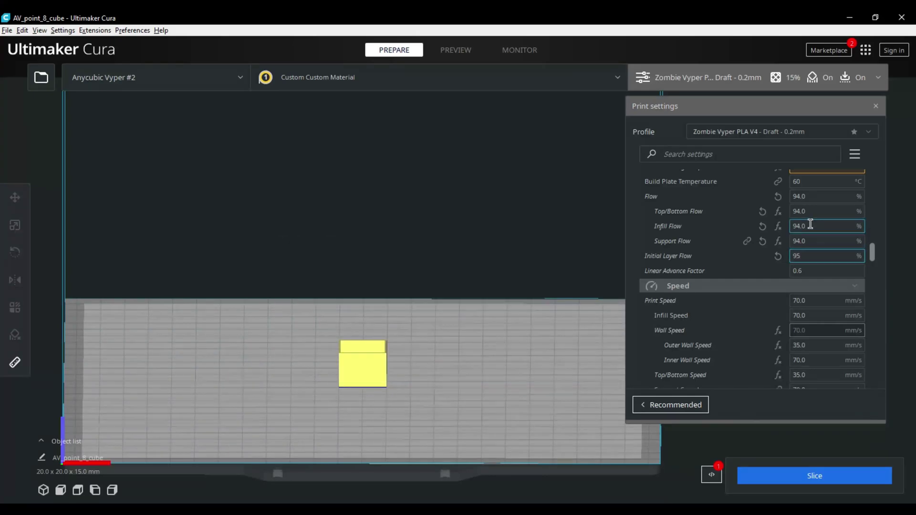
drag(812, 209, 798, 209)
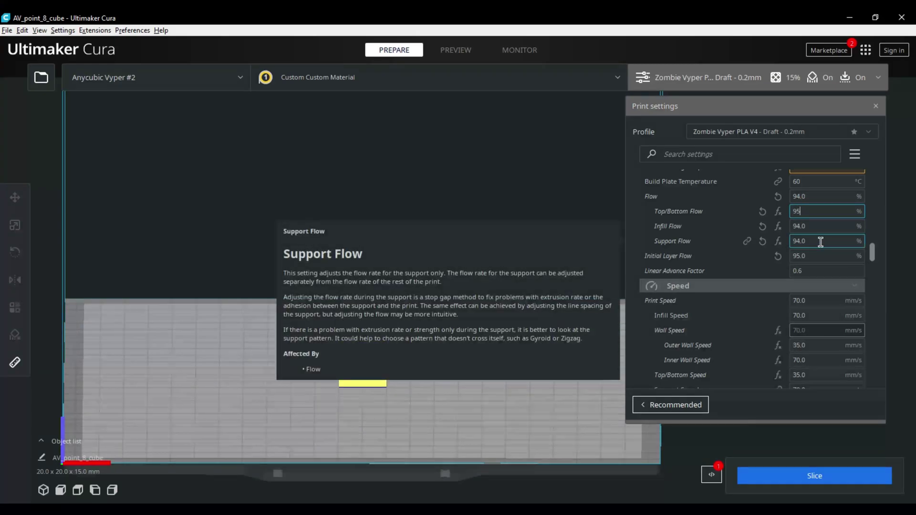
Confirm 95% Top/Bottom Flow and enter 'Vyper' as the calibration pattern's printer name
click(814, 196)
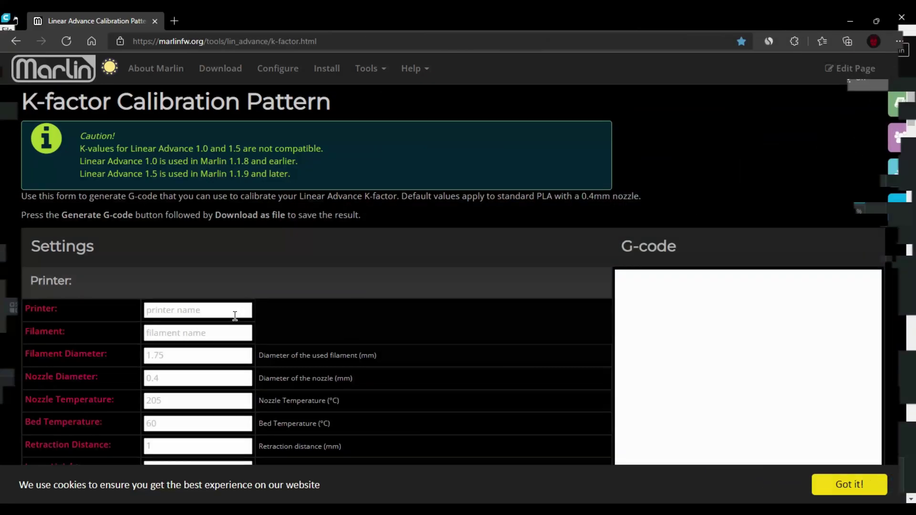
drag(227, 311, 113, 299)
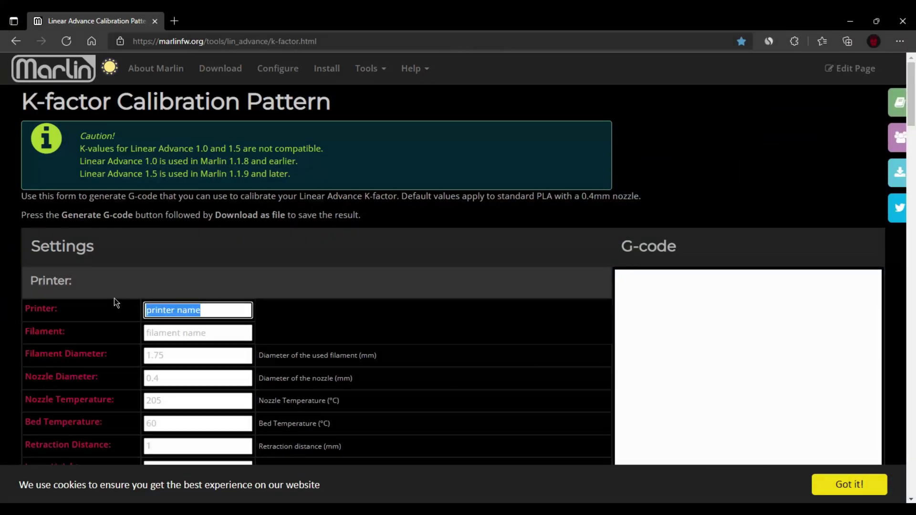
text(Vyper)
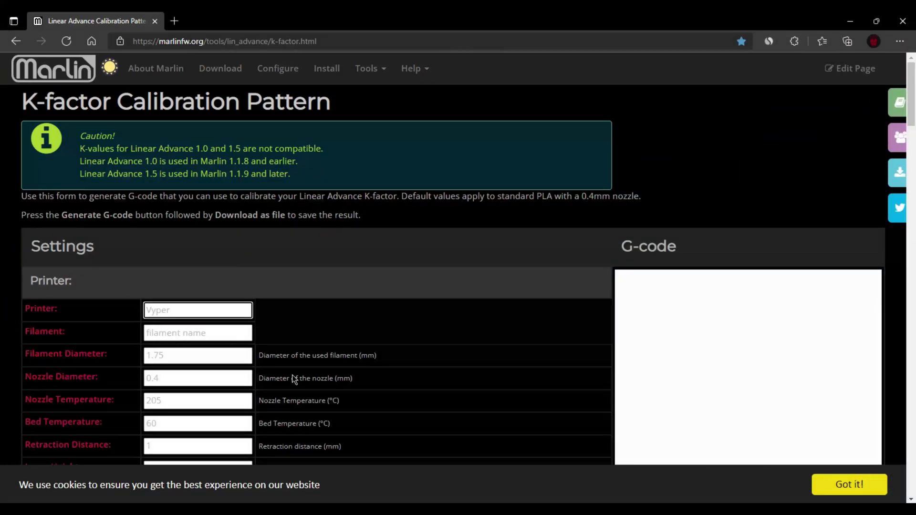
Set the nozzle temperature to 200 °C and retraction distance to 3 mm
scroll(295, 379, down, 1)
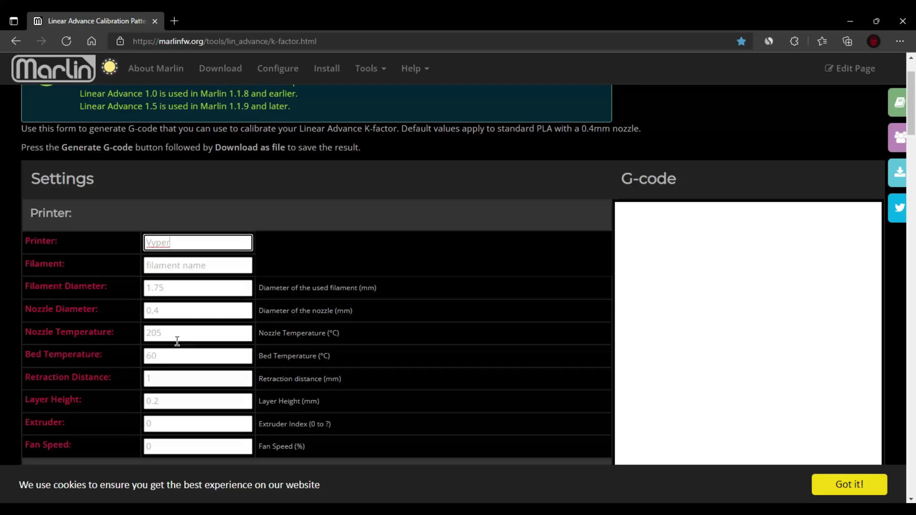
scroll(184, 333, down, 1)
double_click(181, 264)
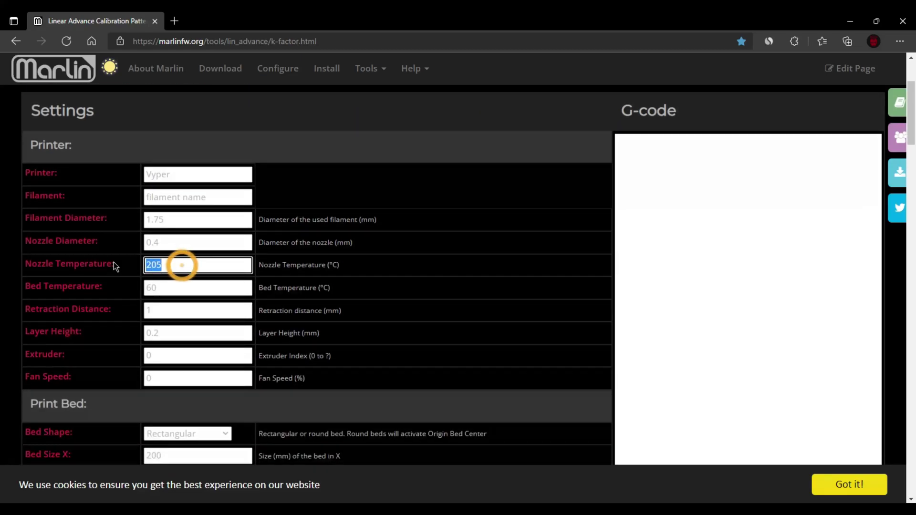
text(200)
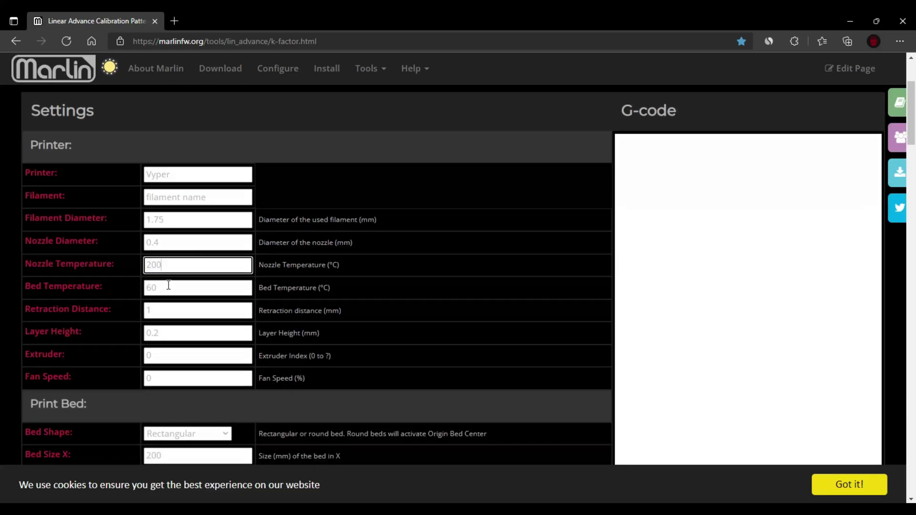
click(164, 311)
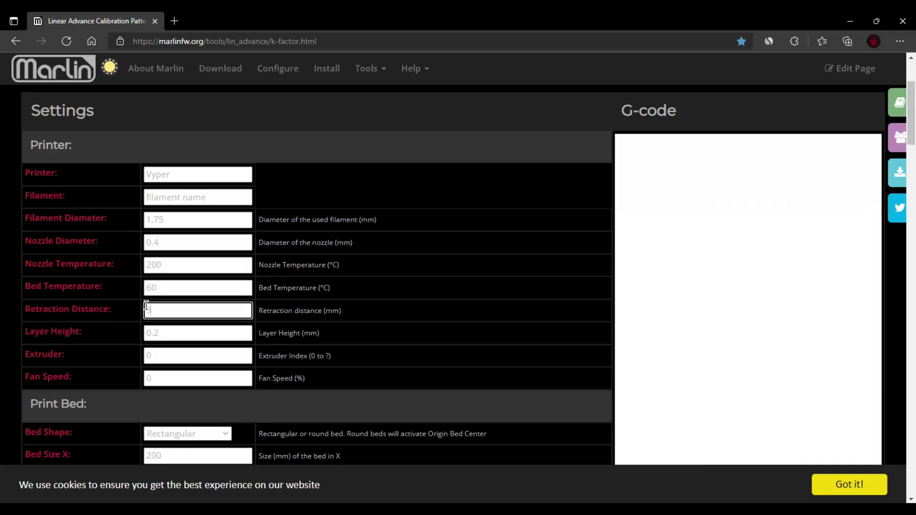
text(3)
Set the bed size to 250 × 255 mm
scroll(167, 327, down, 1)
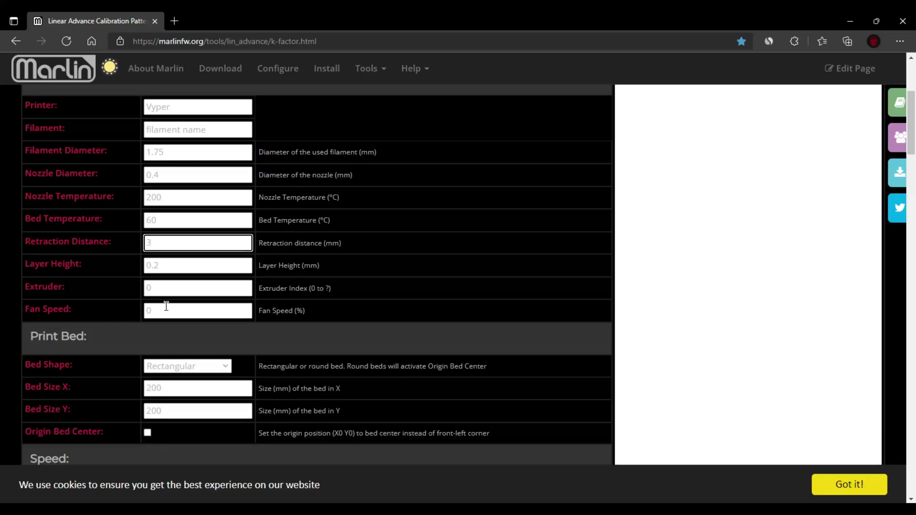
scroll(166, 306, down, 1)
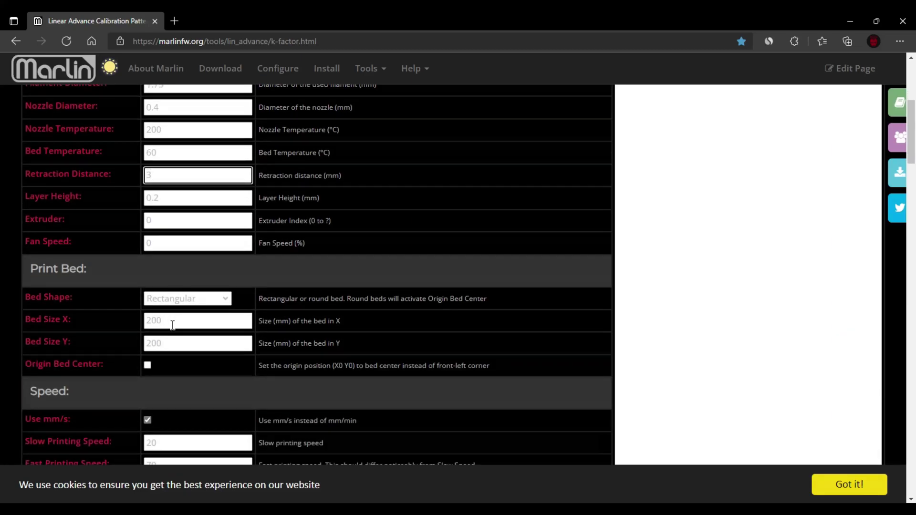
double_click(172, 325)
text(2)
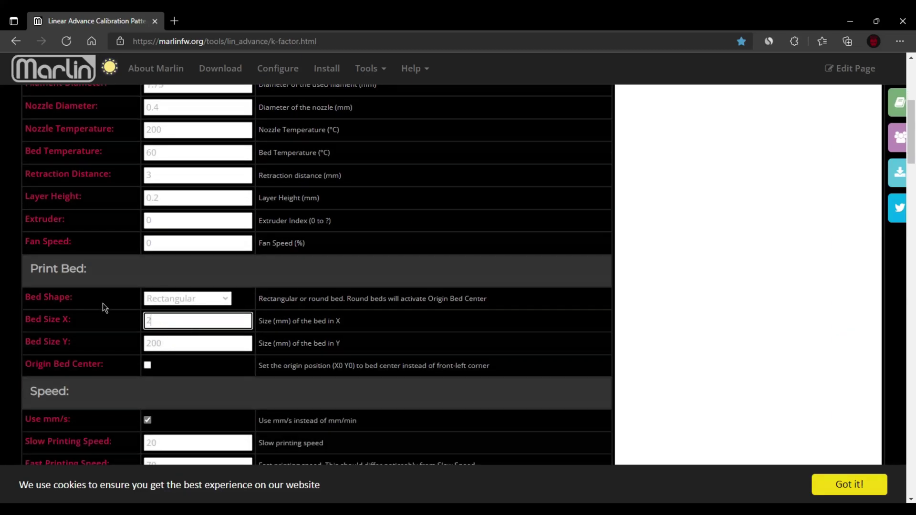
text(50)
double_click(168, 343)
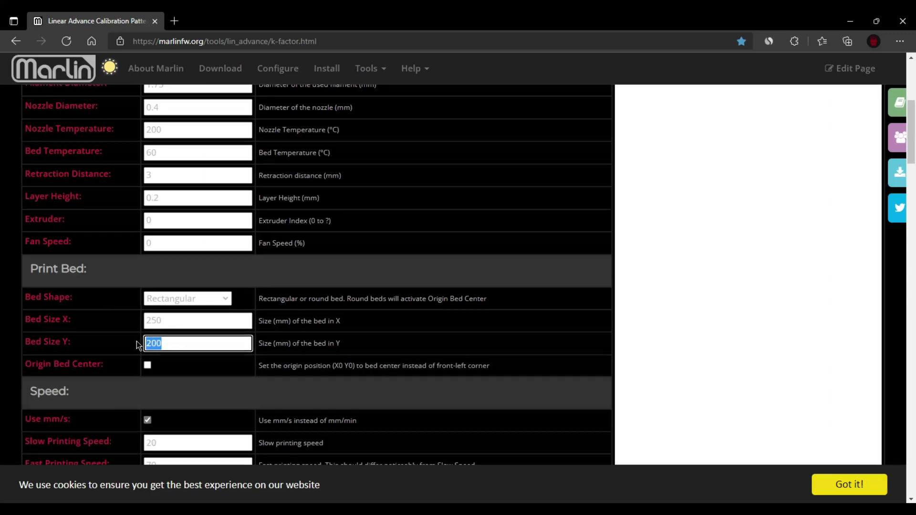
text(255)
Set the retract speed to 40 and acceleration to 800
scroll(170, 332, down, 1)
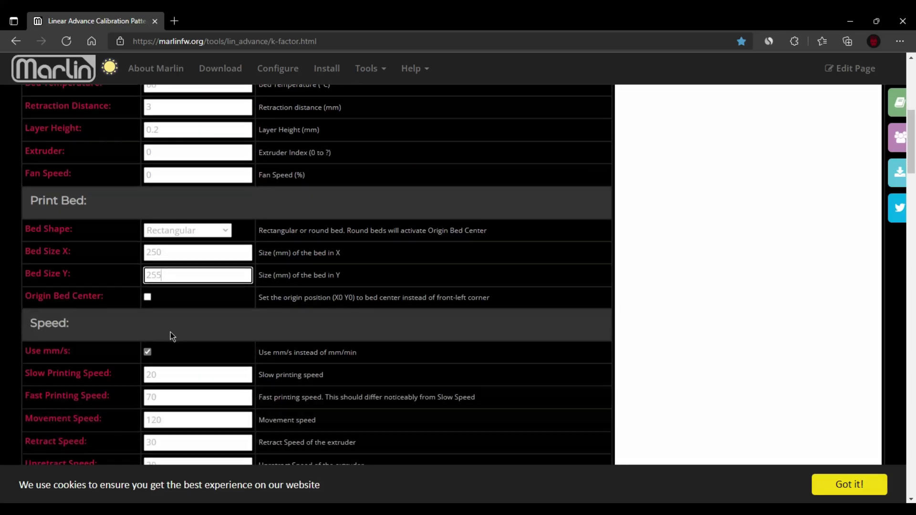
scroll(171, 331, down, 2)
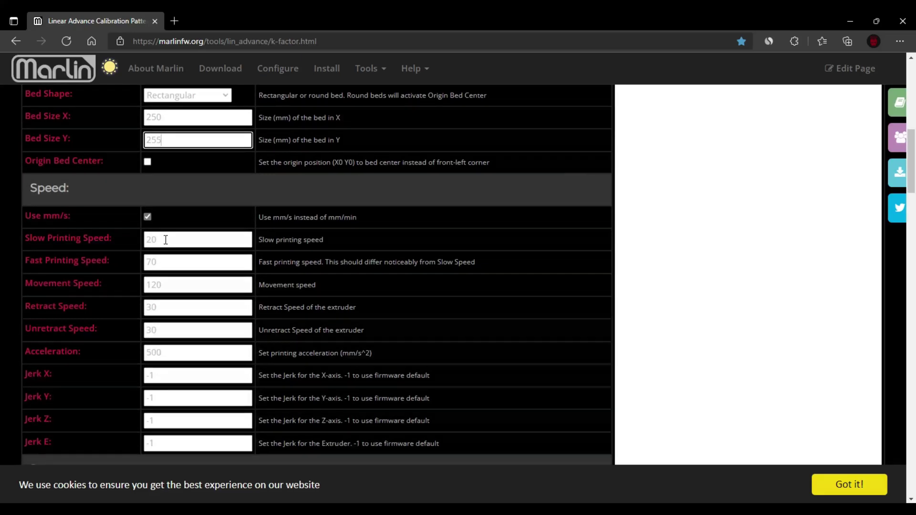
scroll(168, 289, down, 1)
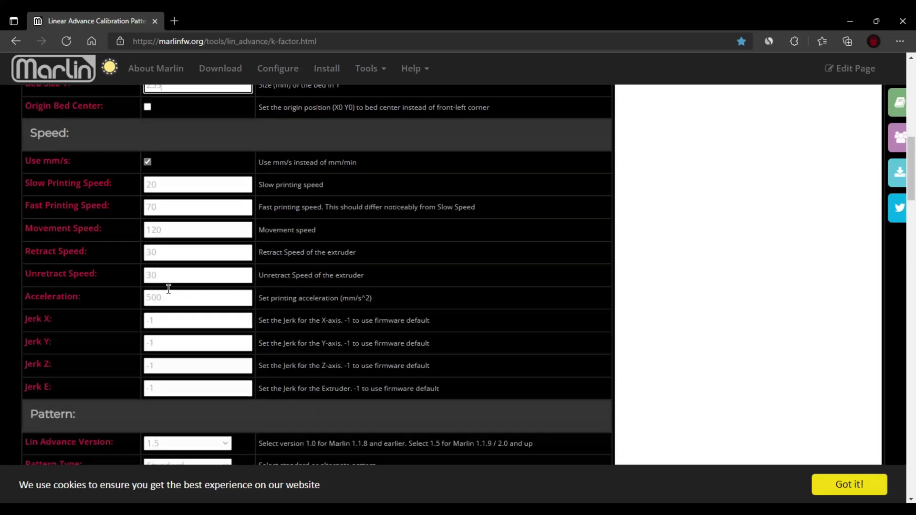
double_click(166, 239)
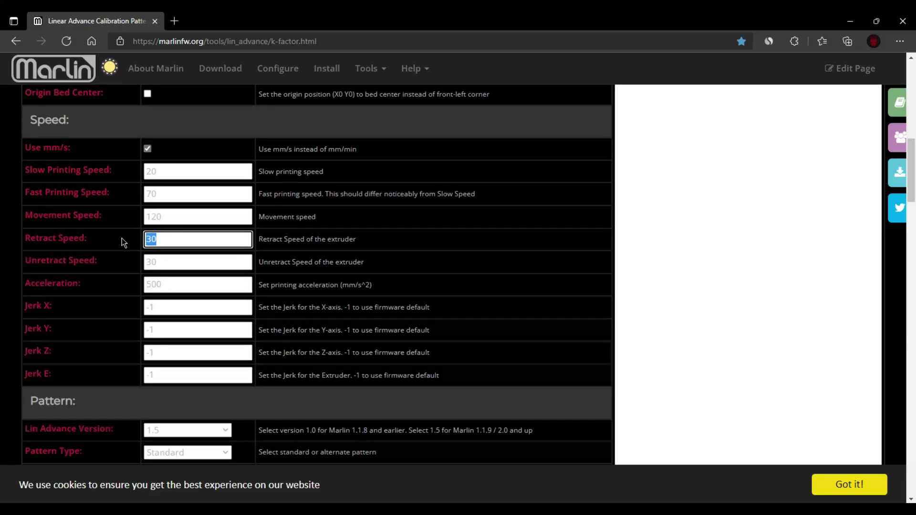
text(40)
key(Tab)
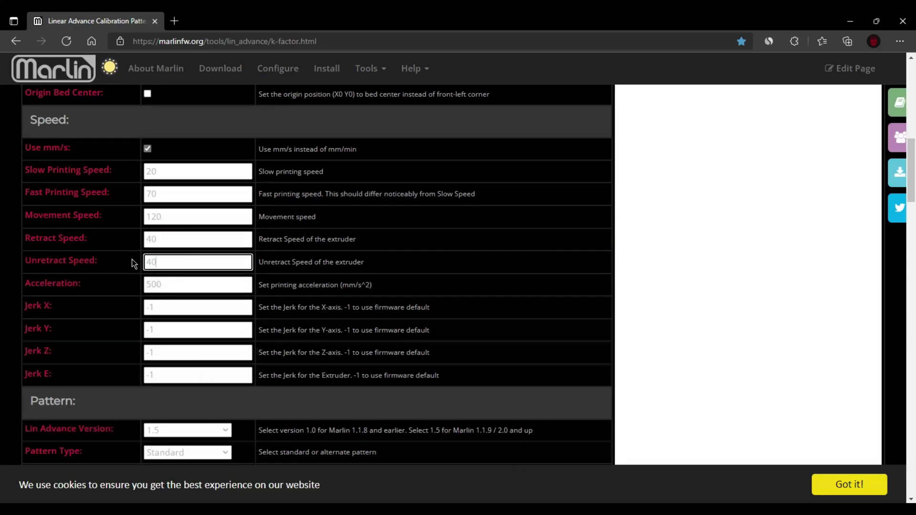
key(Tab)
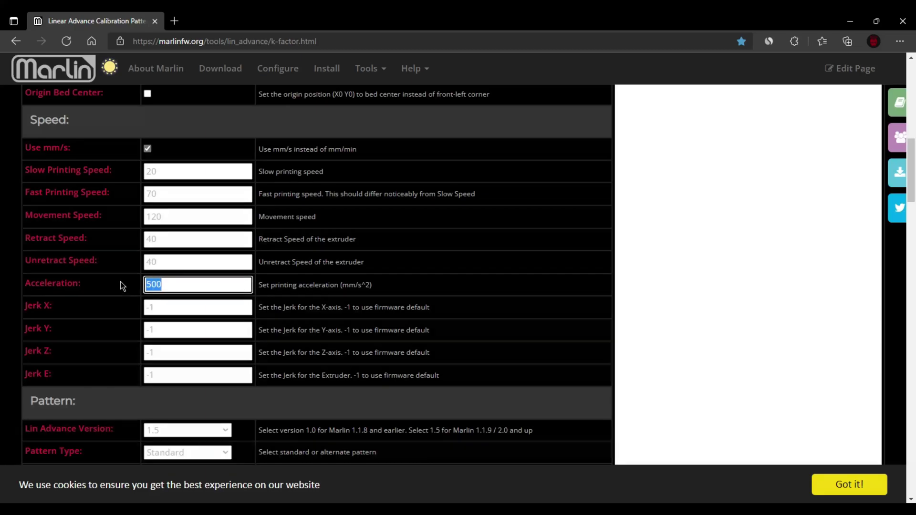
text(800)
Set the K ending value to 1 with 0.25 stepping and enable Print Anchor Frame
scroll(180, 282, down, 2)
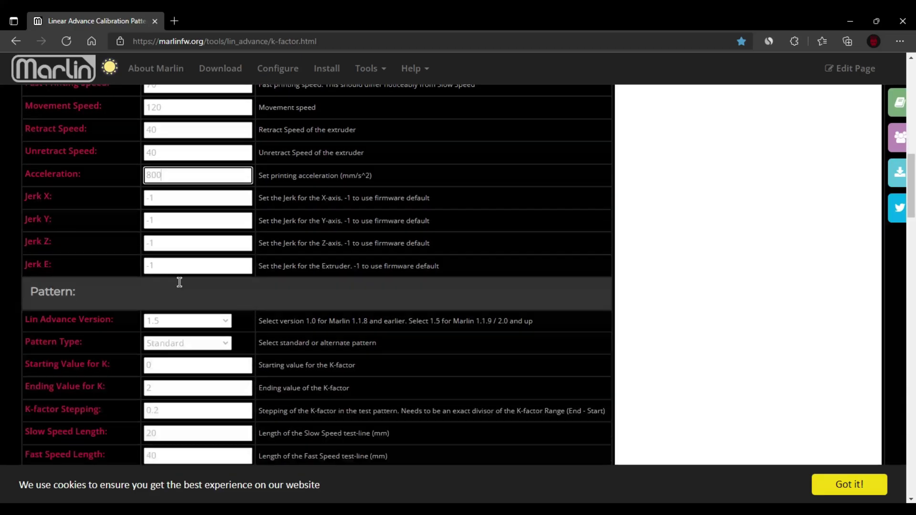
scroll(179, 282, down, 2)
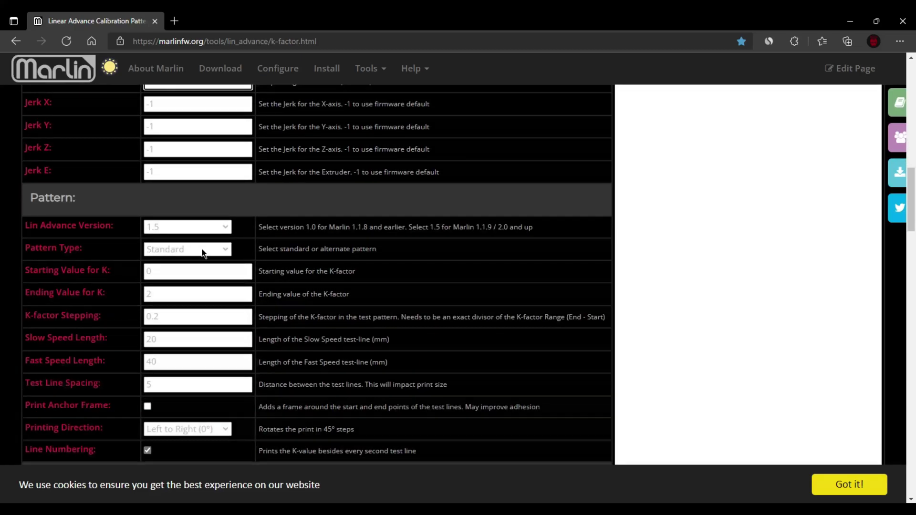
scroll(188, 266, down, 1)
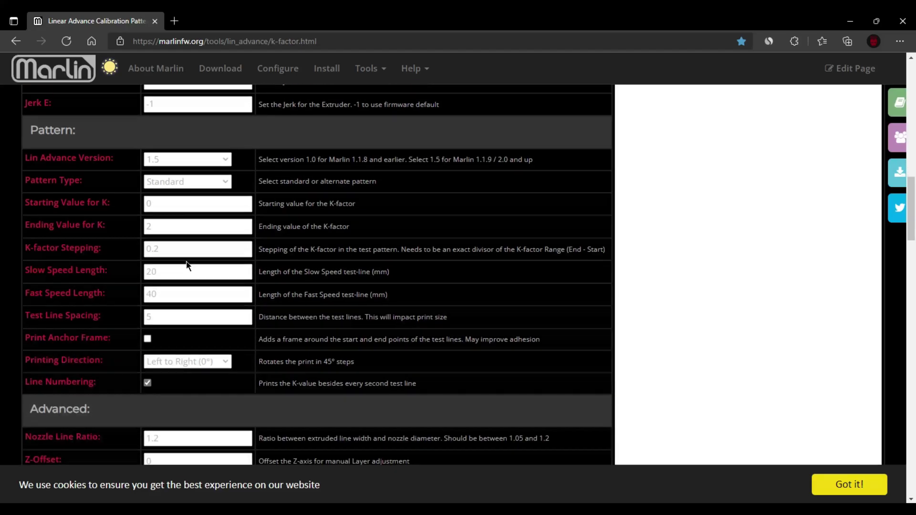
drag(162, 229, 136, 231)
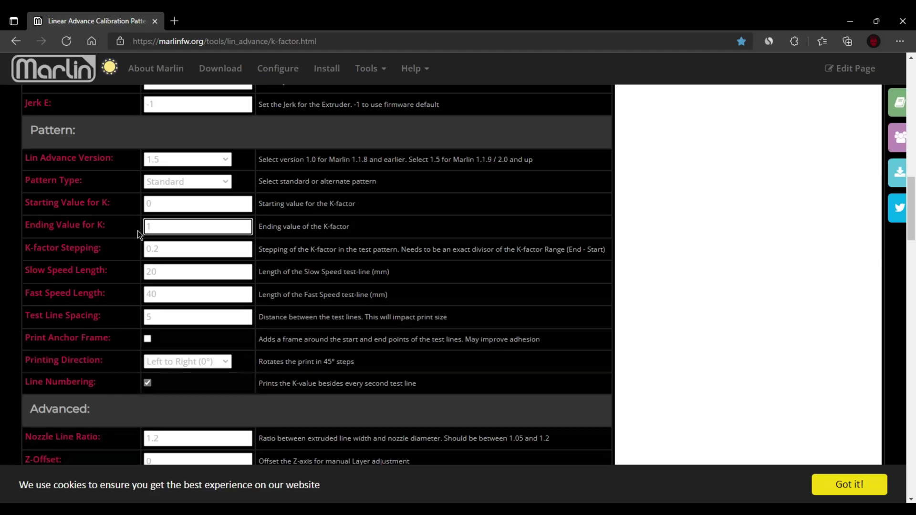
text(1)
click(168, 249)
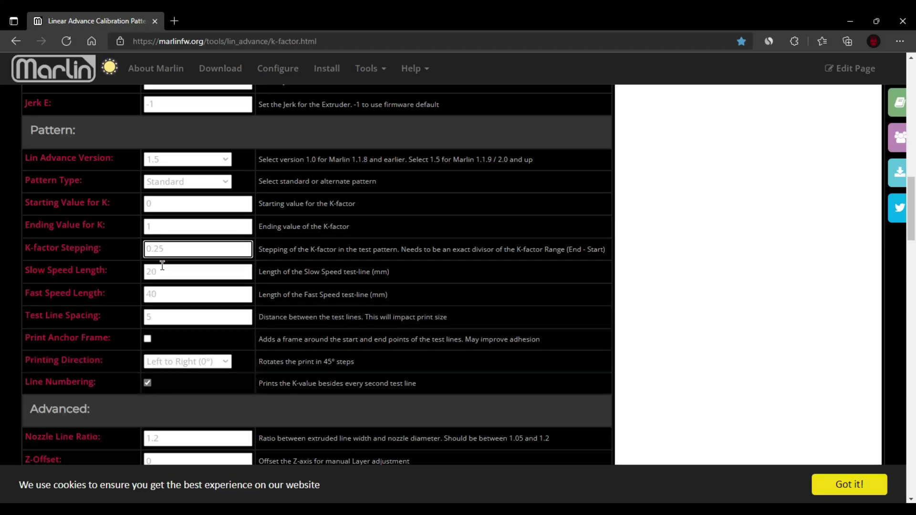
click(161, 271)
click(164, 294)
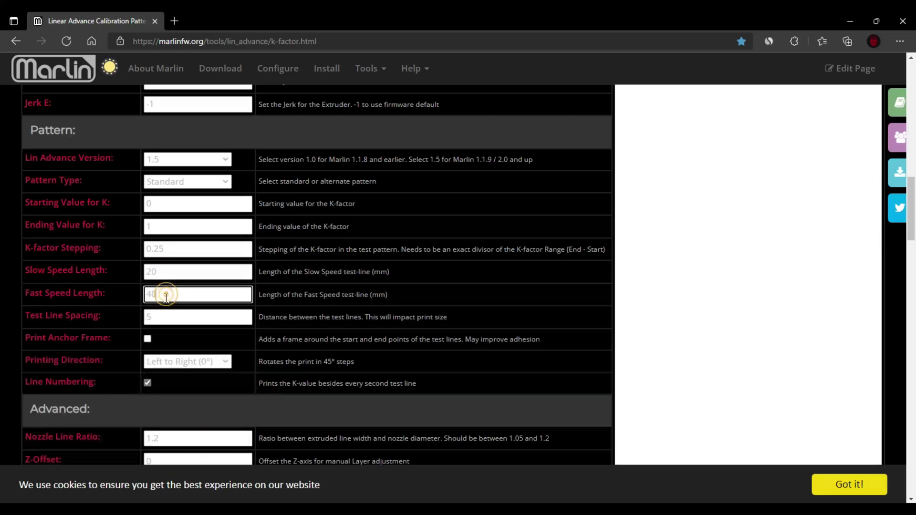
click(166, 317)
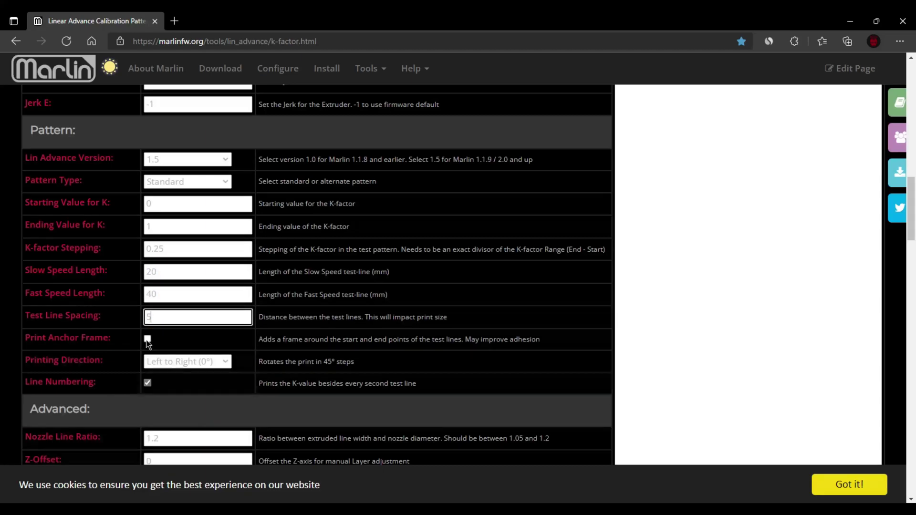
click(148, 339)
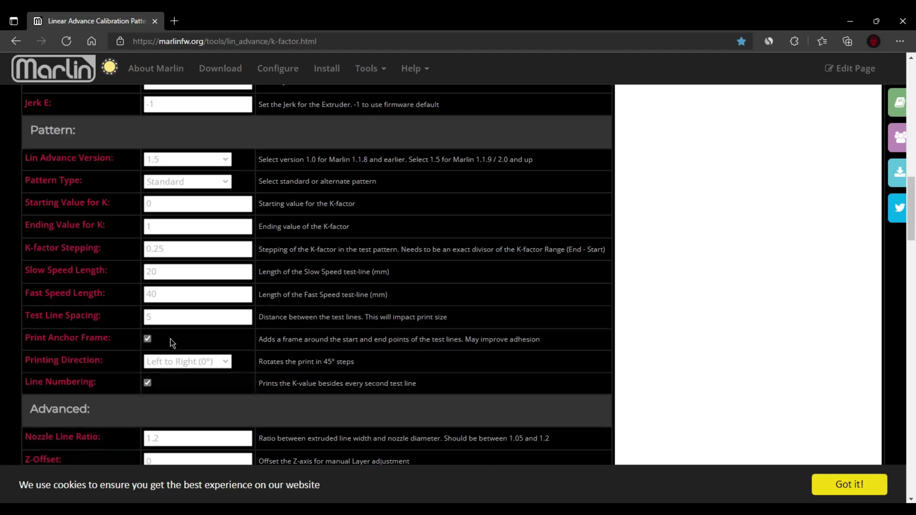
scroll(242, 345, down, 1)
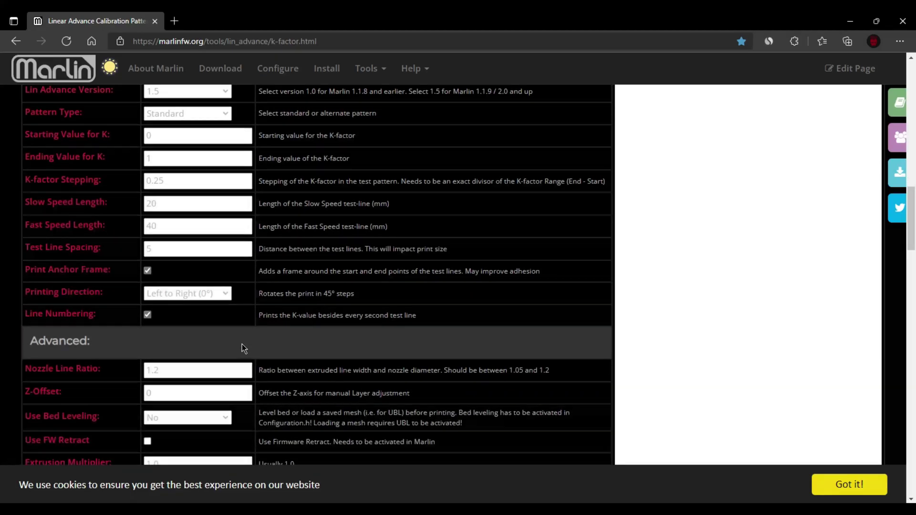
scroll(242, 345, down, 2)
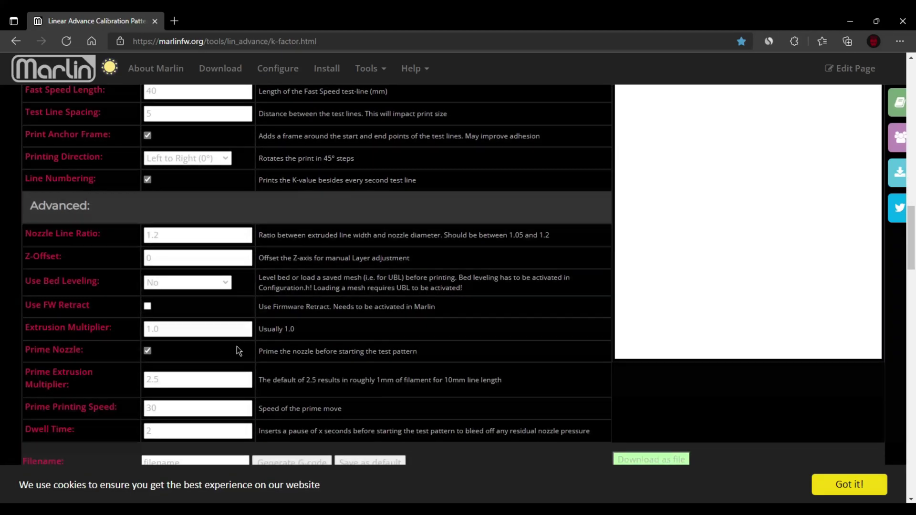
scroll(236, 351, down, 1)
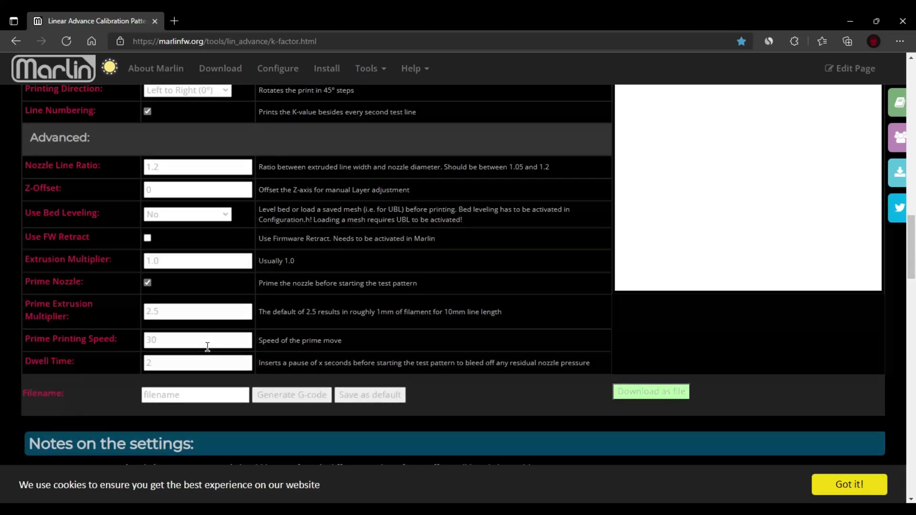
Enter 'linearadvance' as the file name and generate the K-factor calibration G-code
double_click(189, 394)
text(linearadvance)
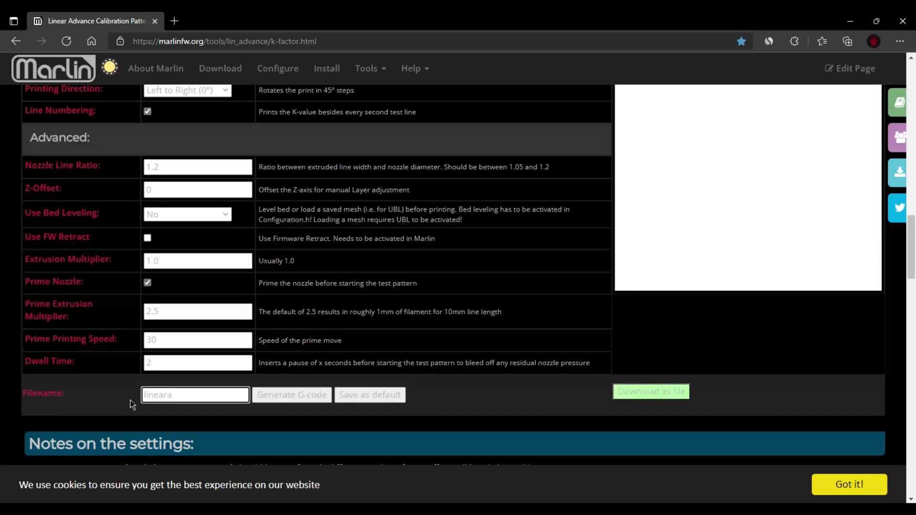
click(299, 395)
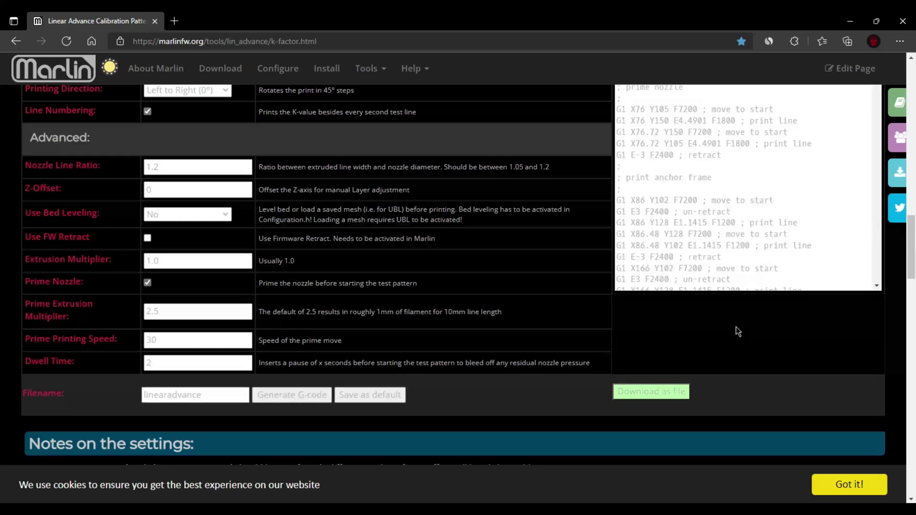
Download the generated G-code as linearadvancekfactor.gcode
scroll(736, 327, up, 10)
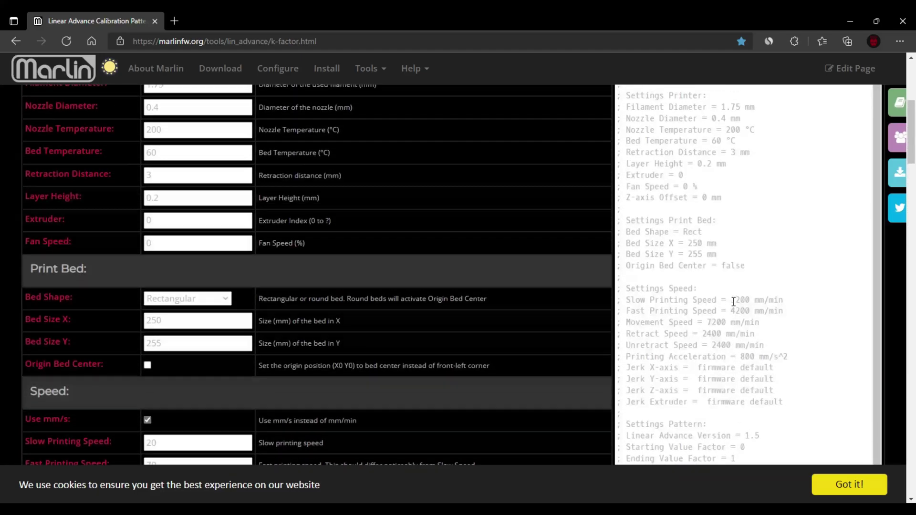
scroll(734, 302, down, 10)
scroll(568, 344, down, 10)
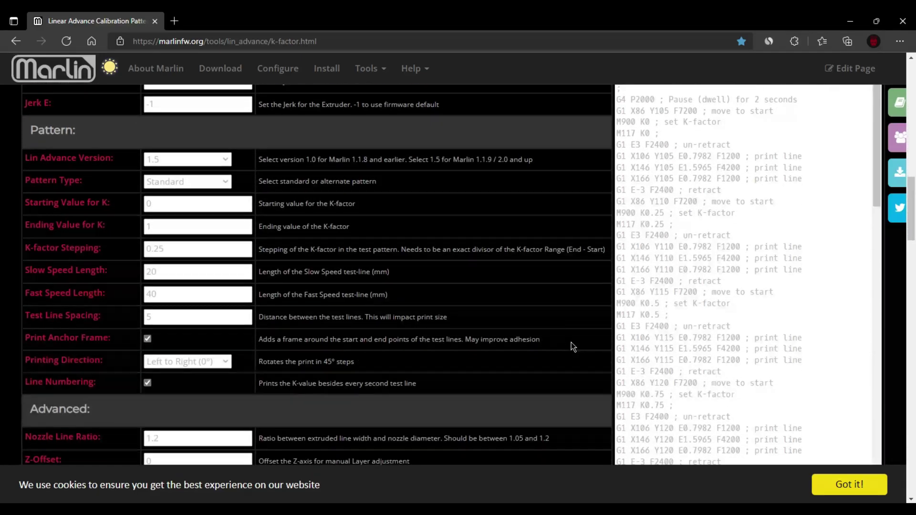
scroll(571, 342, down, 7)
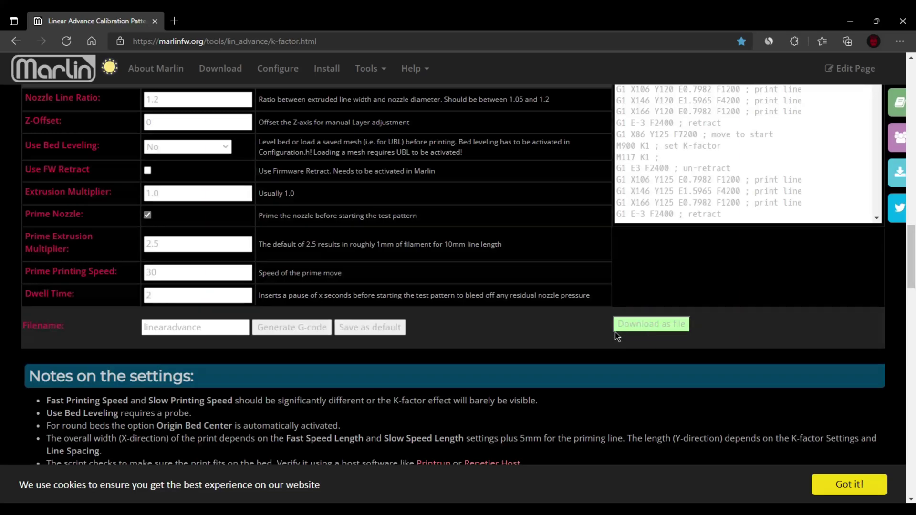
click(614, 328)
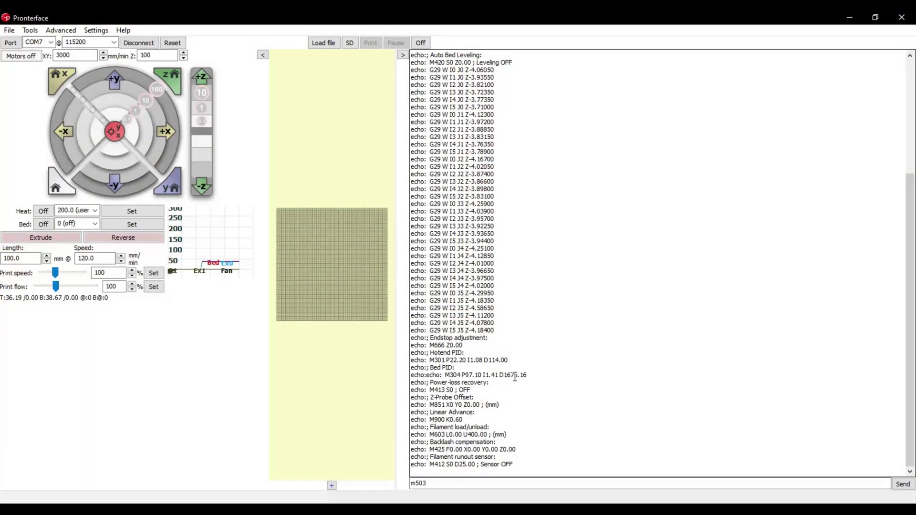
Send M900 K0.45 from the console, replacing the current K0.60 linear advance
drag(429, 412, 462, 419)
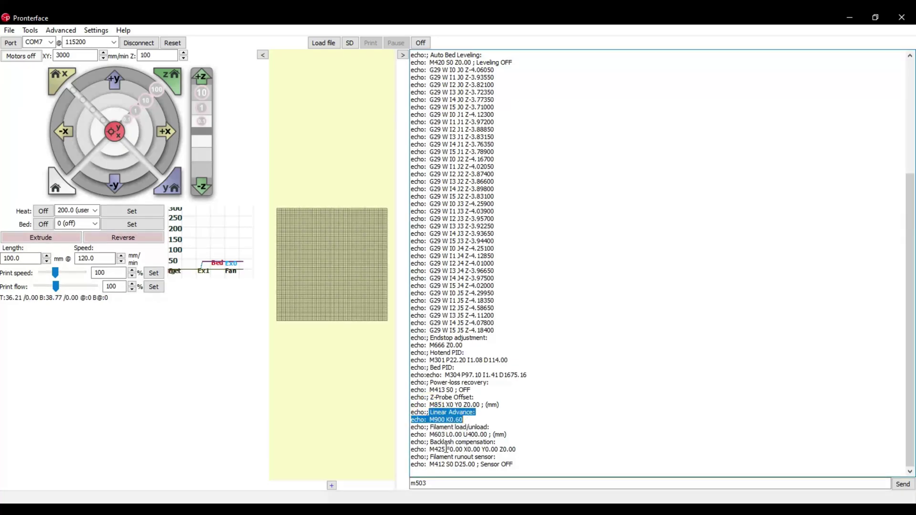
click(433, 483)
key(BackSpace)
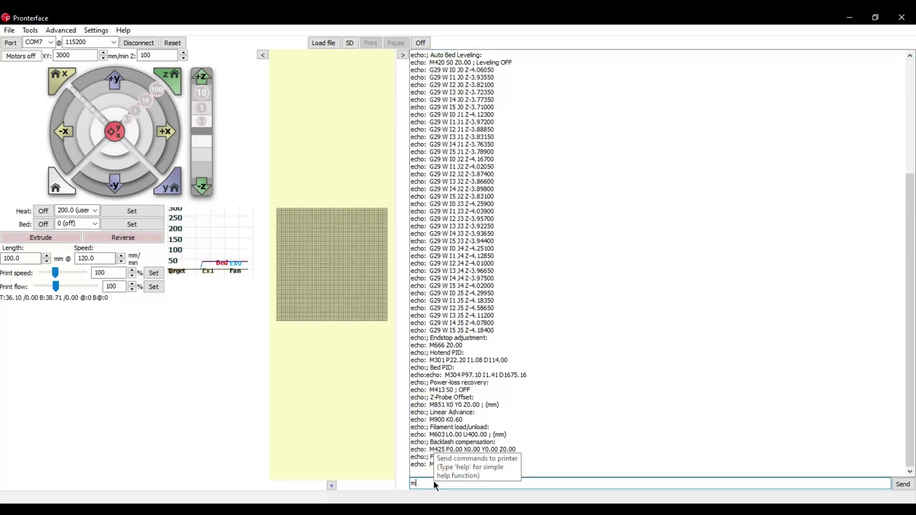
text(900)
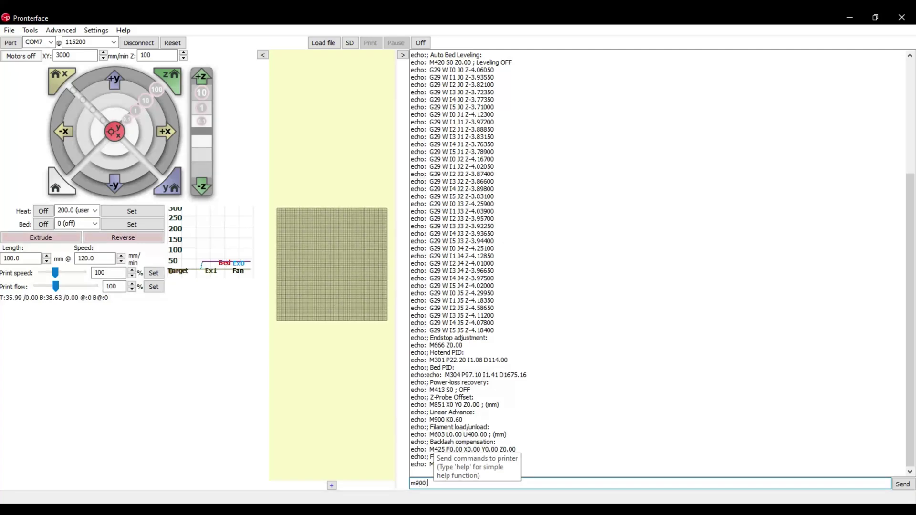
text( k0.45)
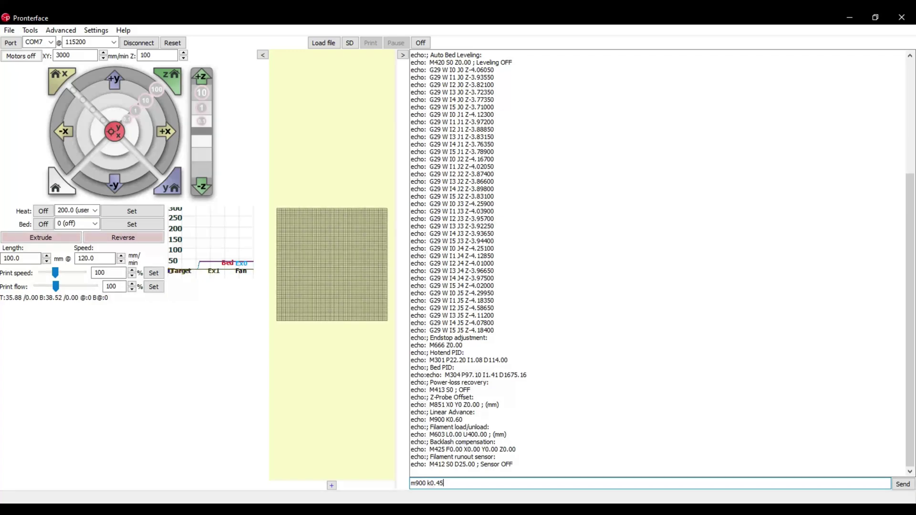
key(Return)
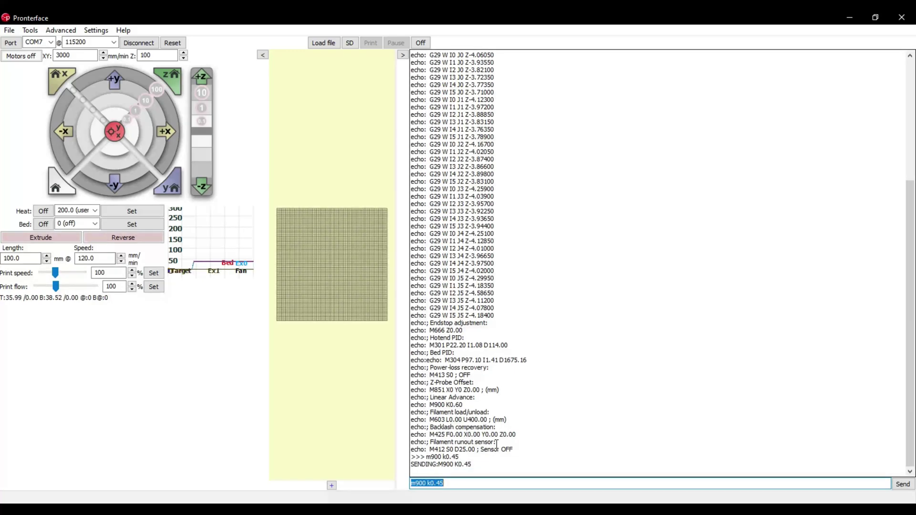
Save the setting with M500 and confirm M503 reports M900 K0.45
text(m503)
key(Return)
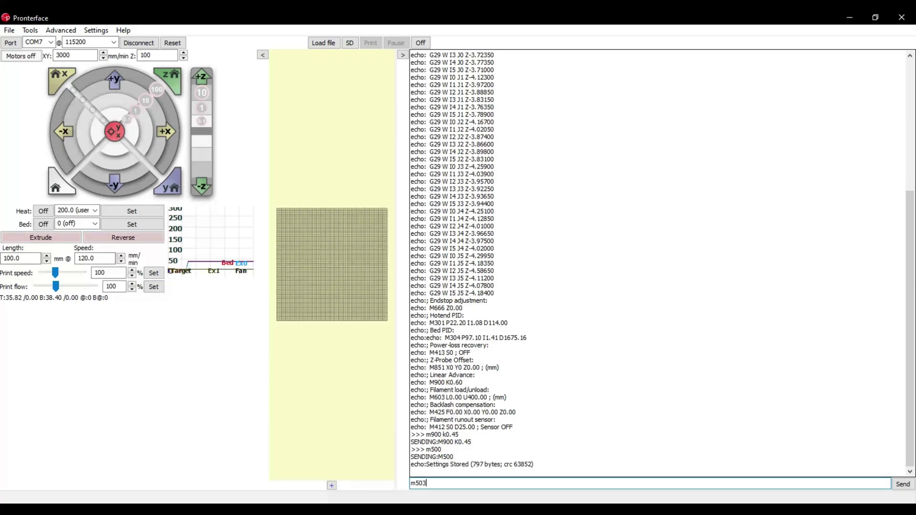
key(Return)
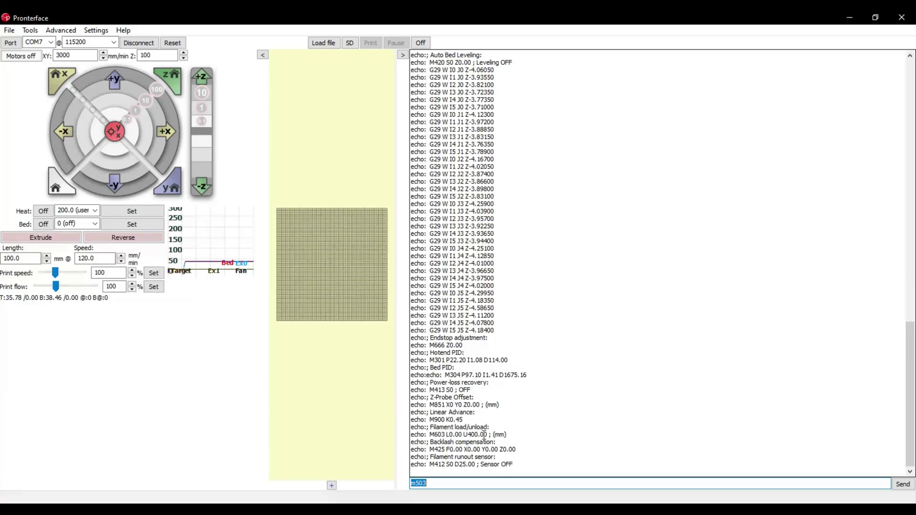
drag(429, 413, 464, 420)
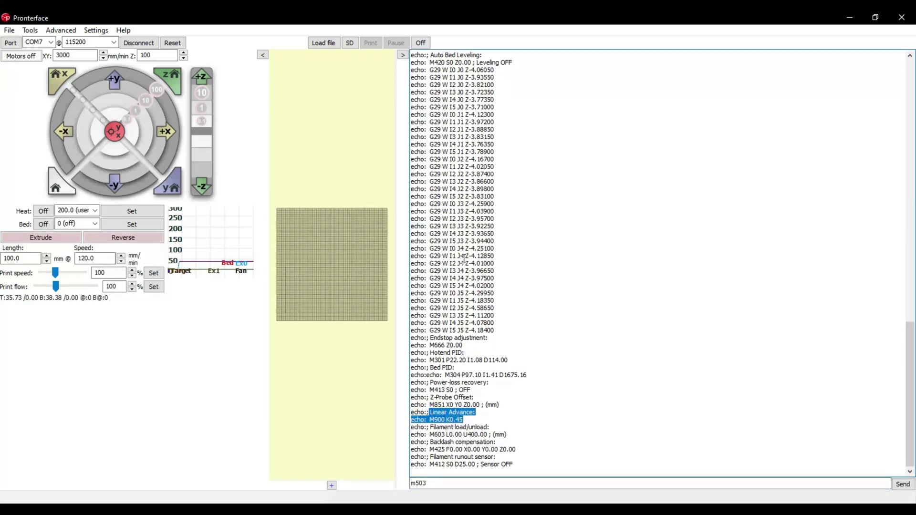
Send M205 J0.05 to set the junction deviation to 0.05
scroll(463, 259, up, 7)
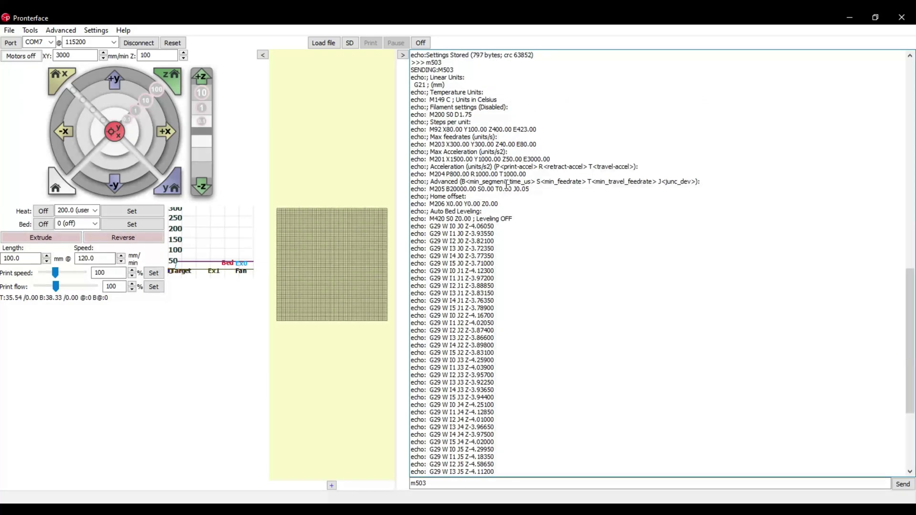
drag(496, 186, 430, 187)
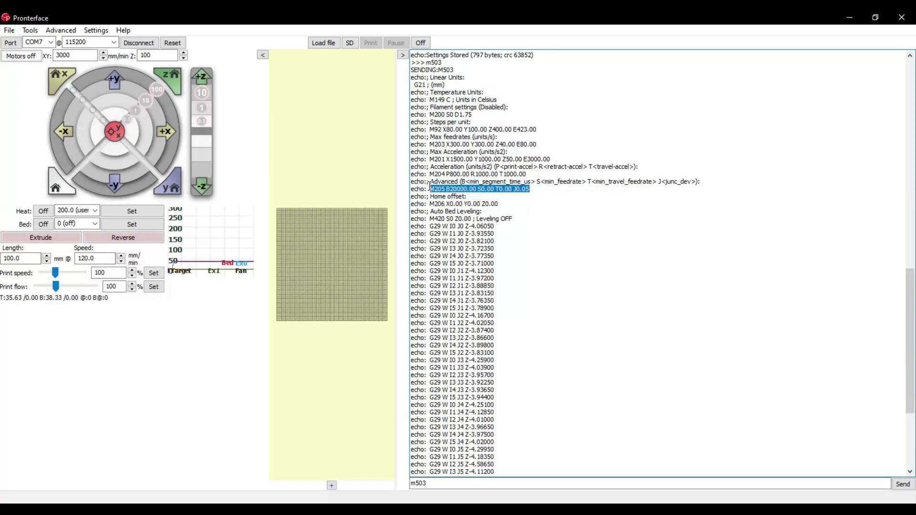
click(441, 485)
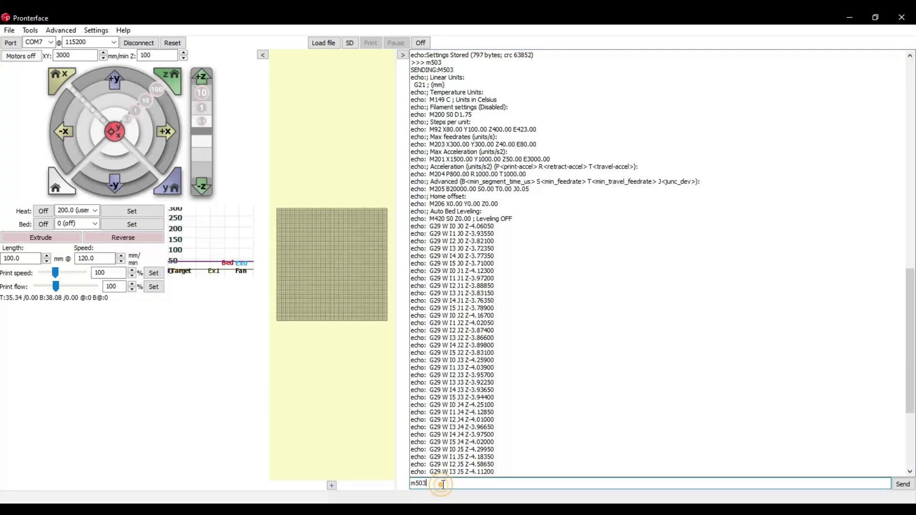
text(205 j0.05)
key(Return)
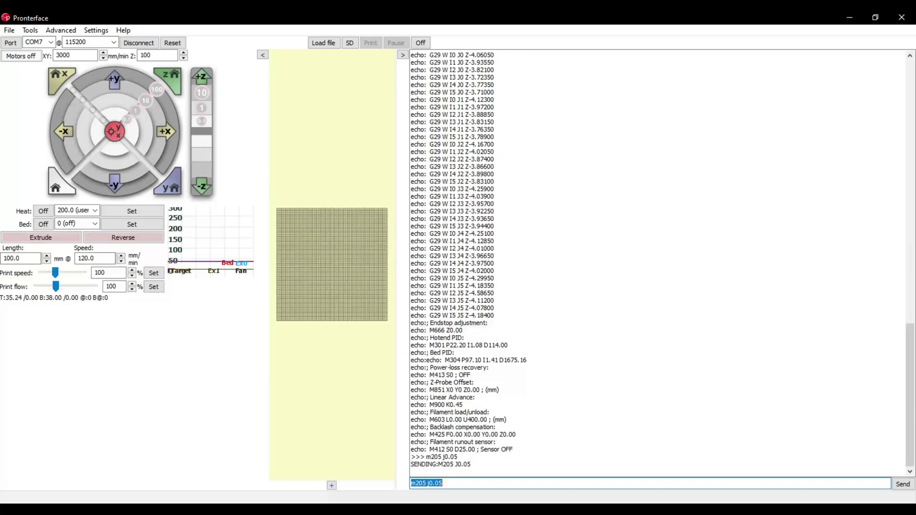
Store it with M500 and confirm M503 shows M205 B20000.00 S0.00 T0.00 J0.05
text(m500)
key(Return)
text(m503)
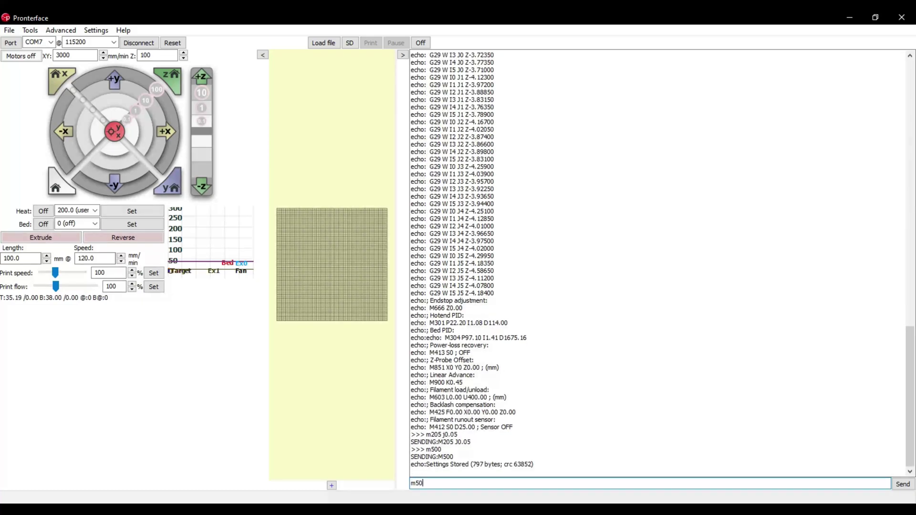
key(Return)
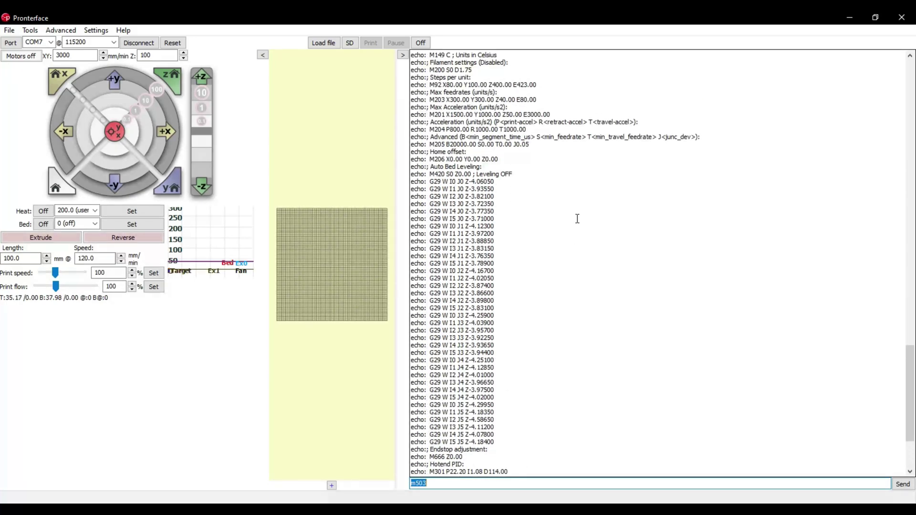
drag(557, 145, 412, 144)
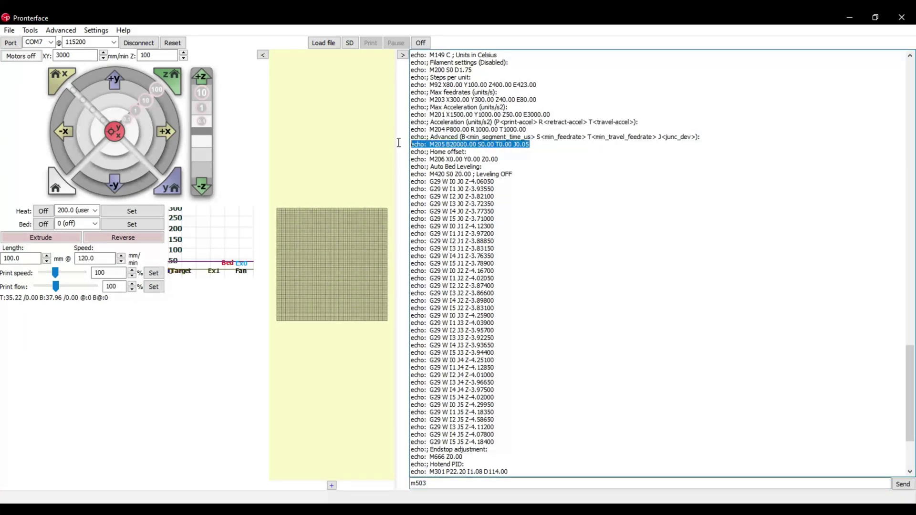